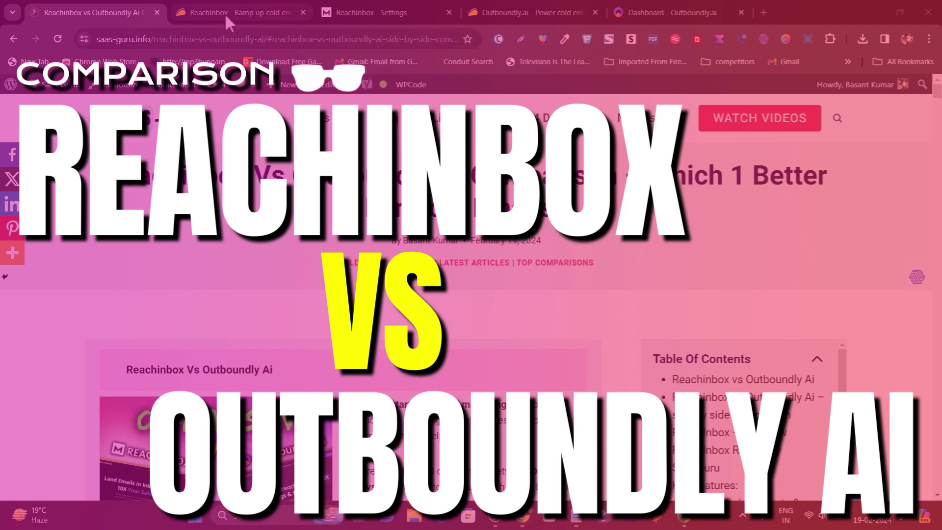
Step: Look over the $59 ReachInbox and Outboundly.ai lifetime deal pages on AppSumo
click(225, 13)
scroll(212, 309, down, 1)
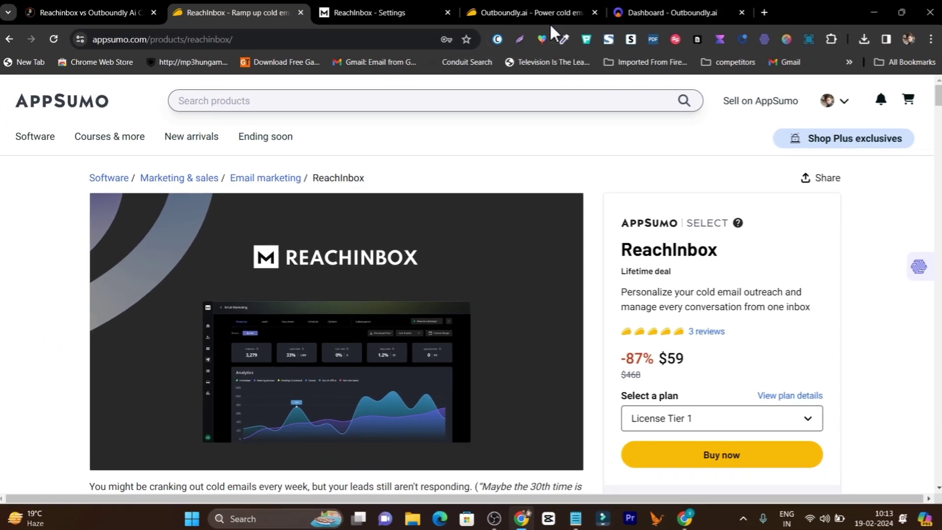
click(550, 23)
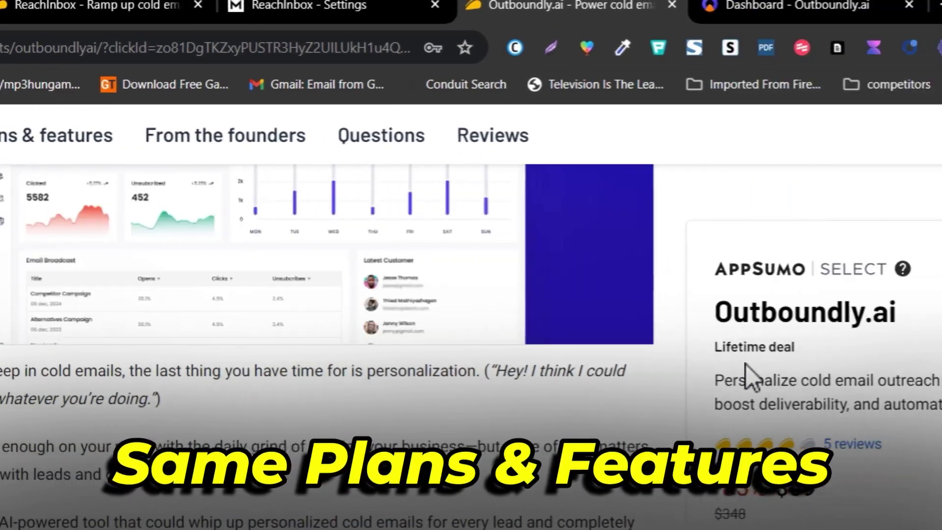
scroll(746, 364, up, 5)
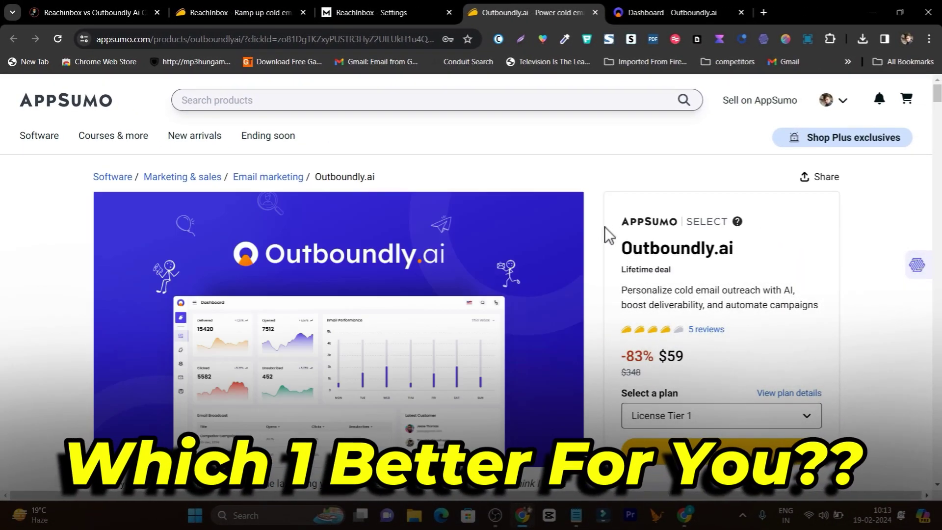
scroll(597, 250, down, 1)
scroll(595, 265, down, 2)
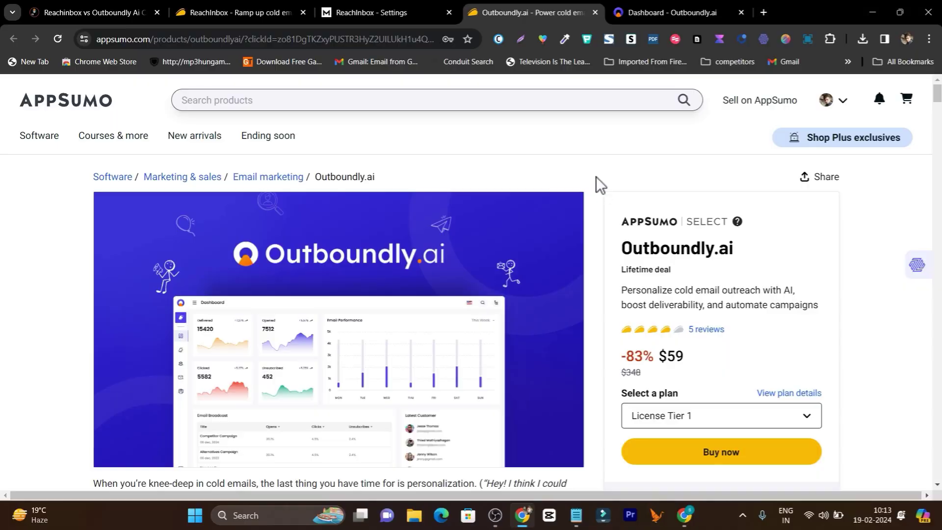
Step: Compare ReachInbox's Tier 1 billing page with the Outboundly.ai dashboard and the ReachInbox deal page
scroll(596, 184, down, 3)
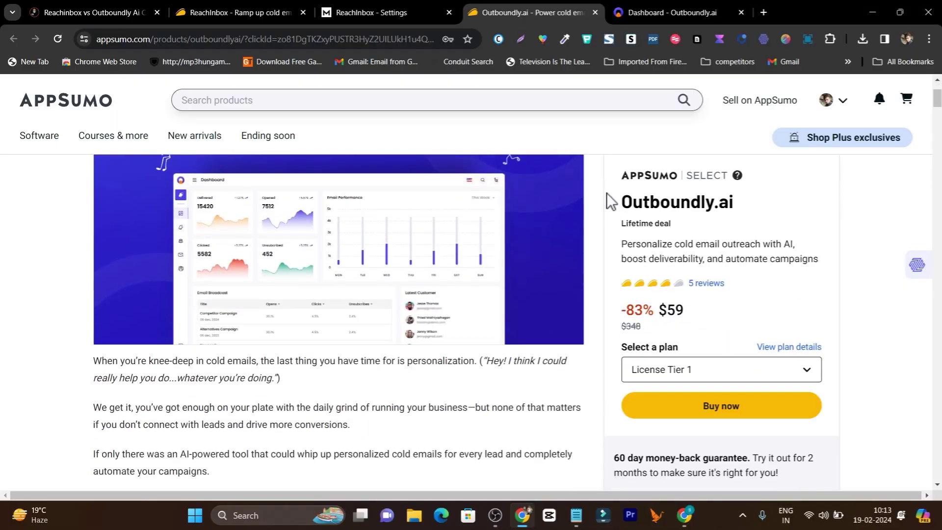
click(369, 14)
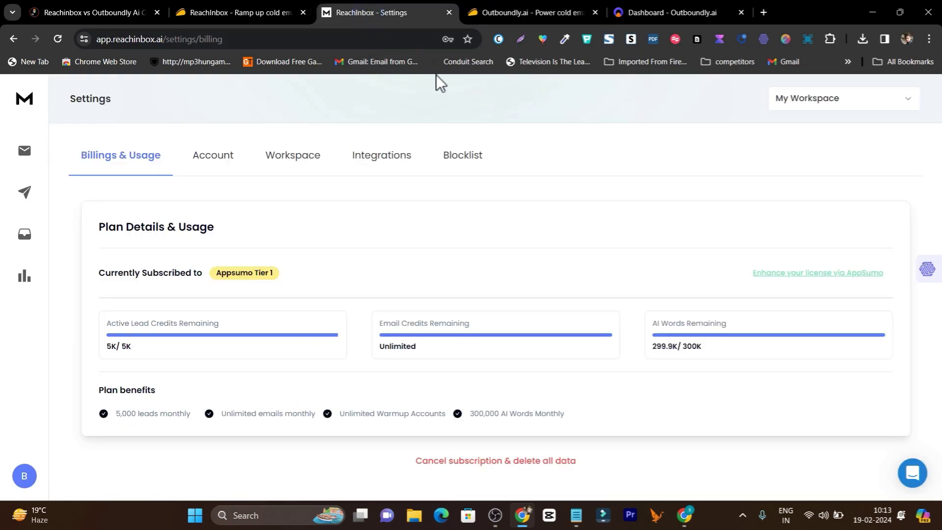
click(672, 13)
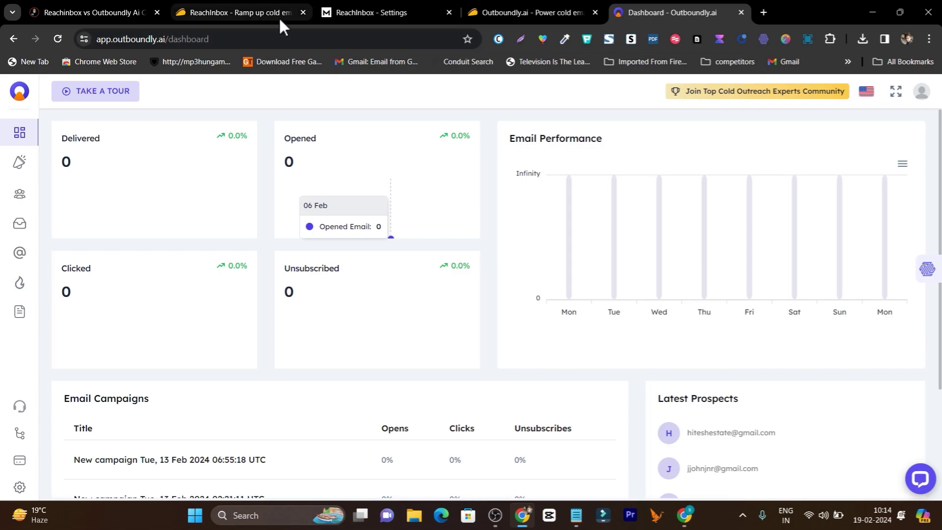
click(388, 13)
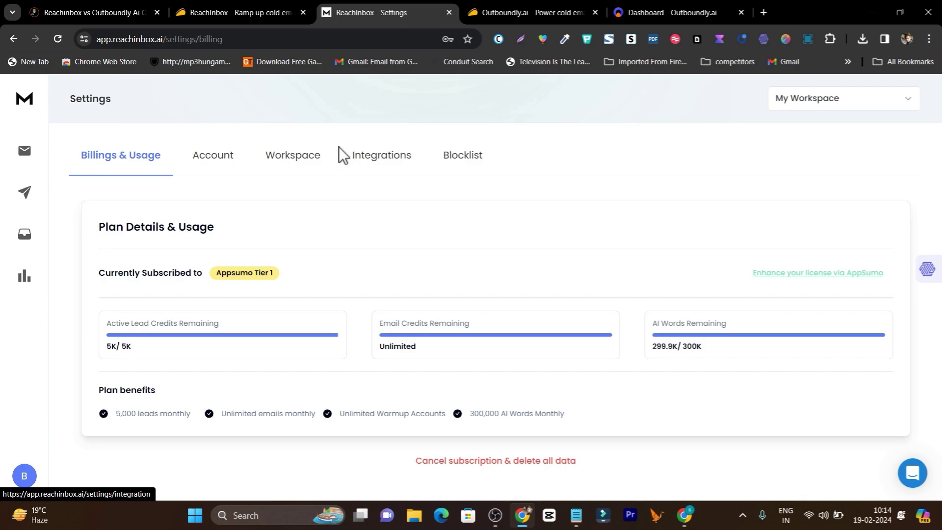
click(241, 15)
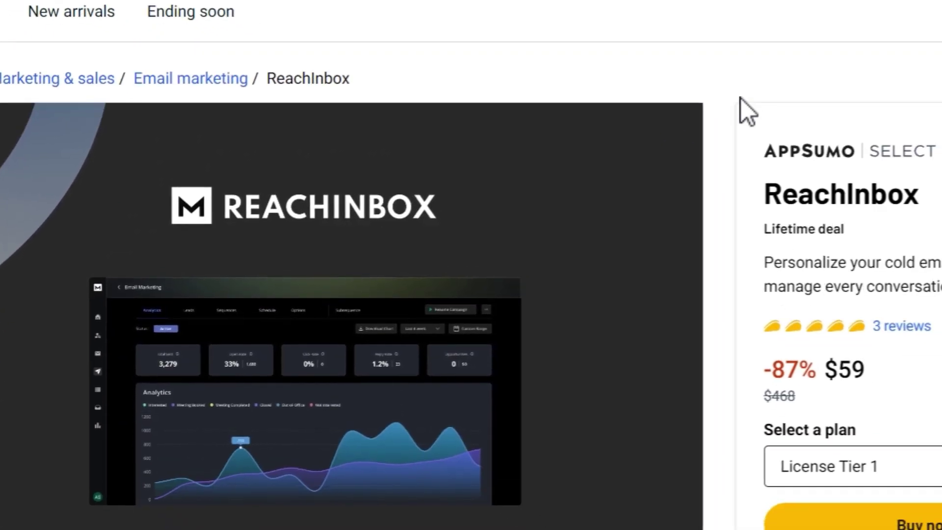
scroll(692, 123, down, 5)
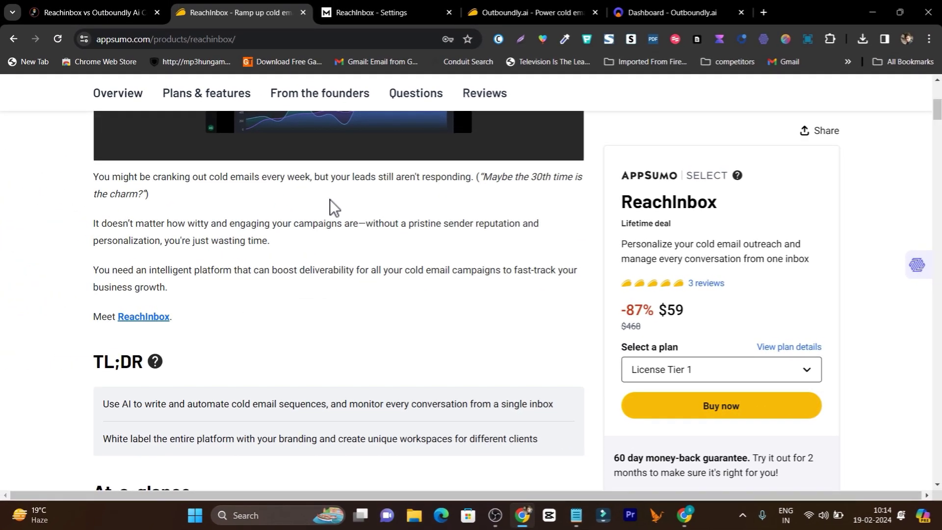
scroll(330, 200, up, 6)
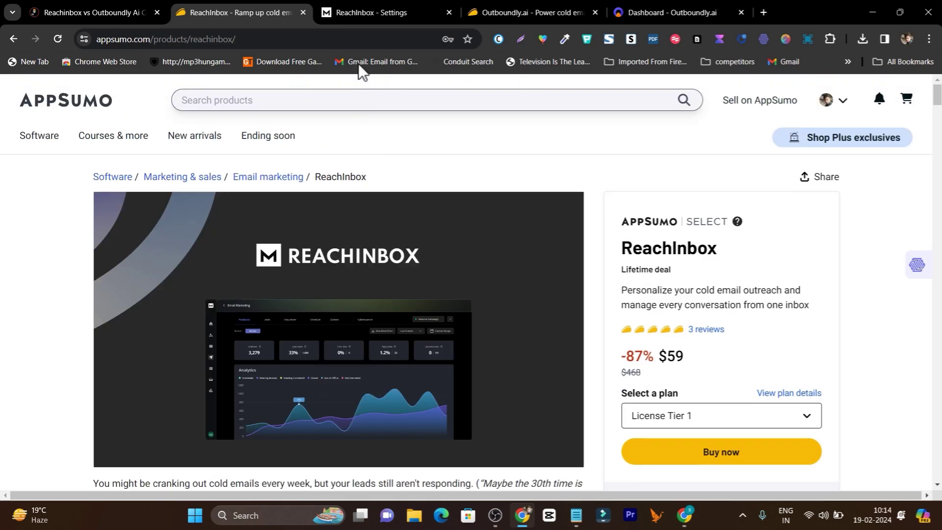
Step: Revisit ReachInbox billing, the Outboundly dashboard and the deal page, then return to the comparison article
click(357, 8)
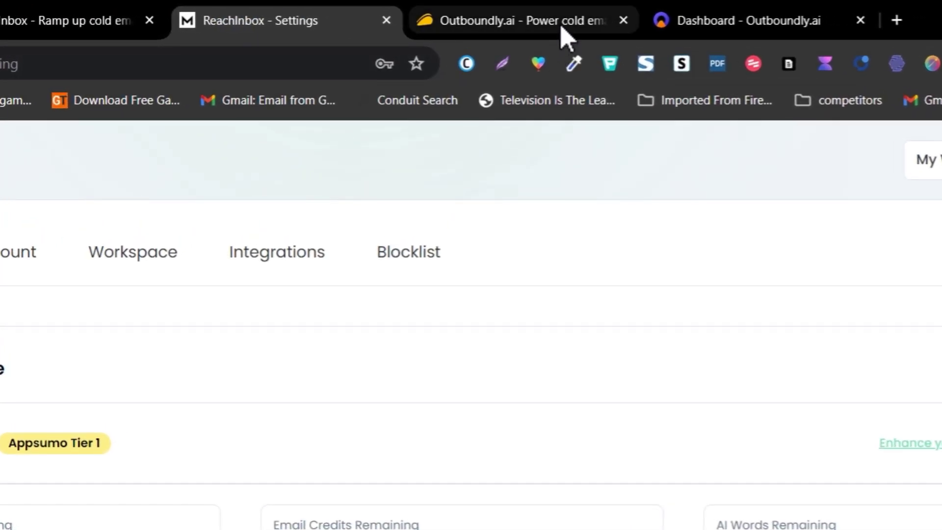
click(732, 21)
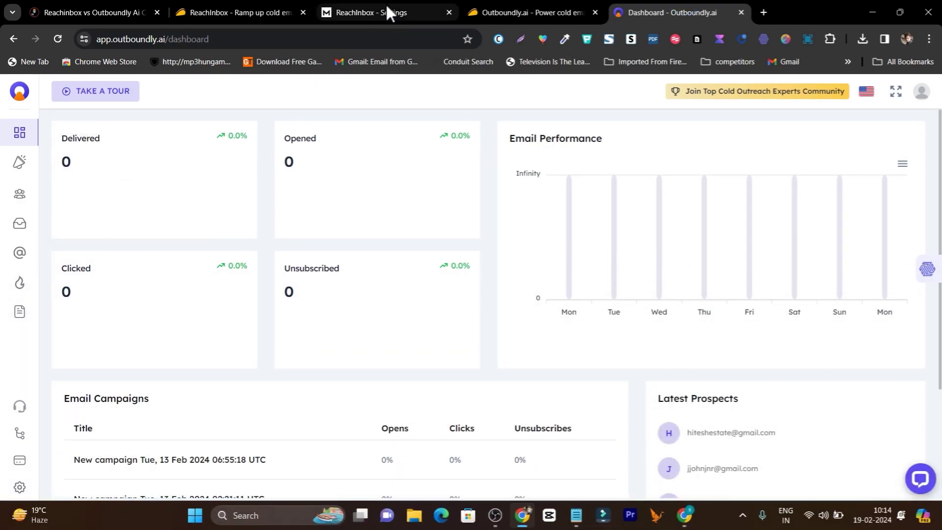
click(386, 12)
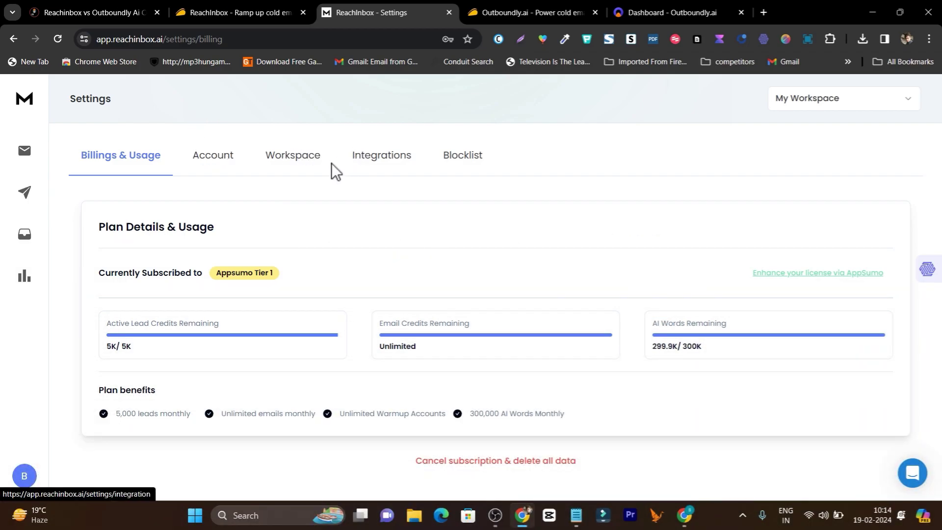
click(265, 13)
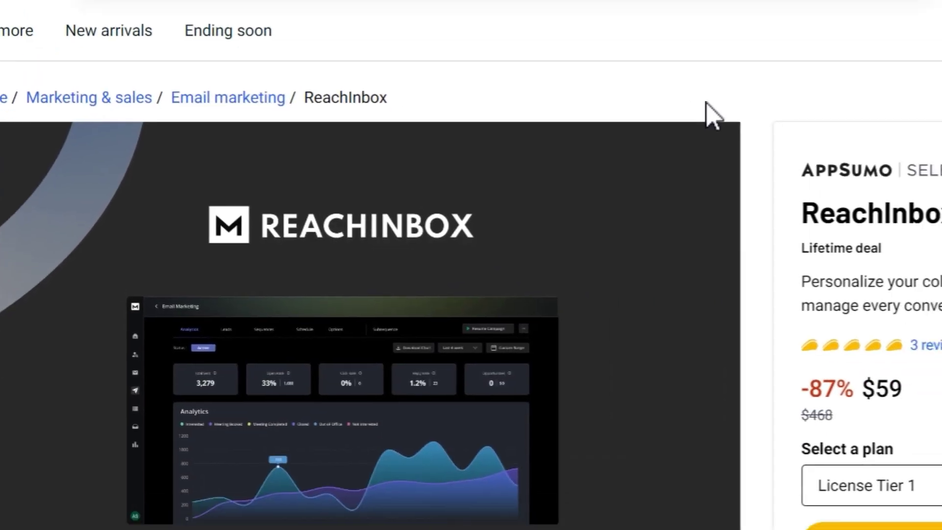
scroll(697, 147, down, 5)
scroll(708, 140, down, 4)
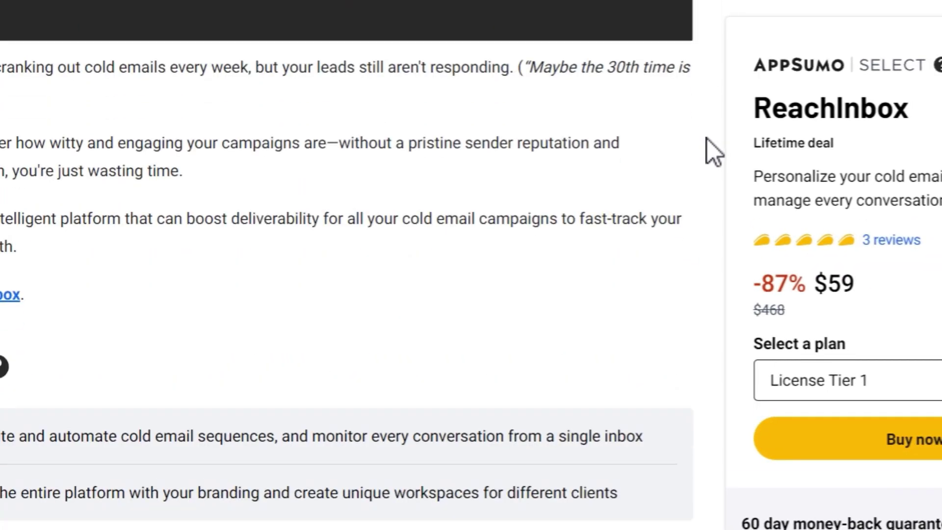
scroll(707, 140, up, 8)
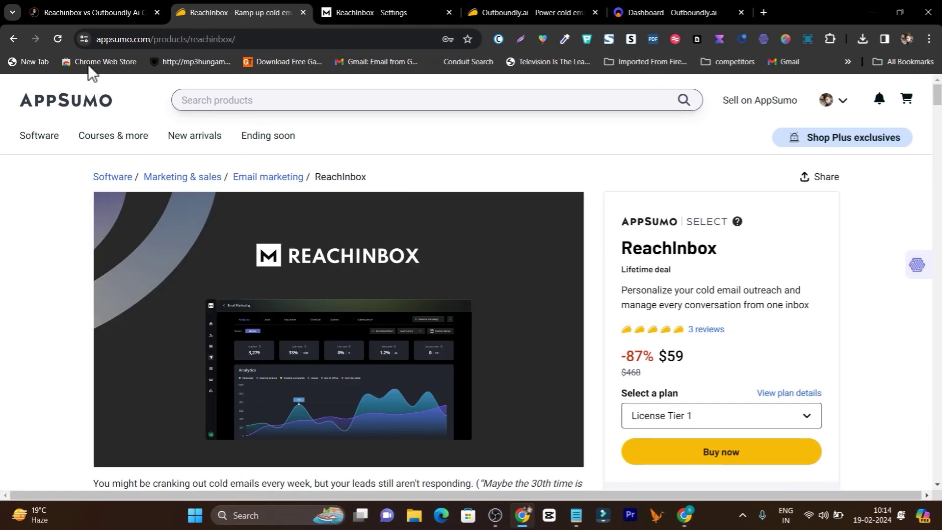
click(96, 19)
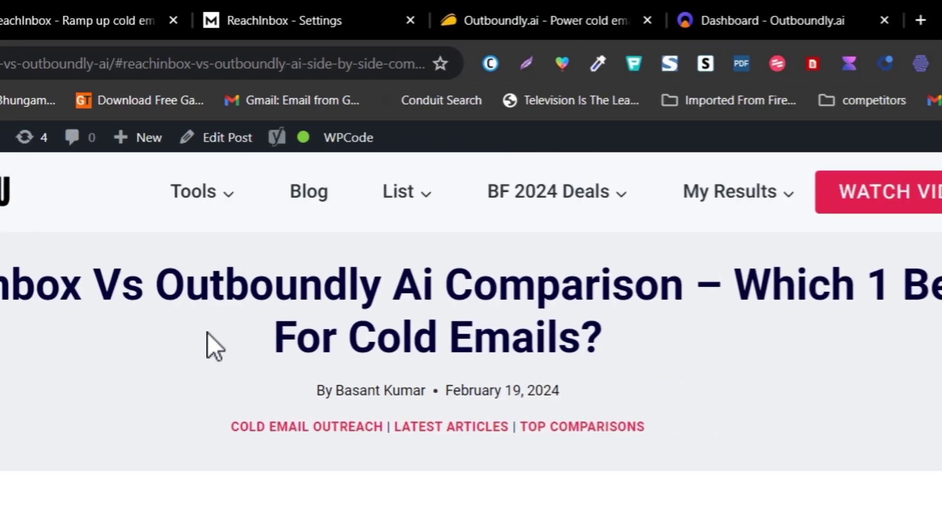
Step: Jump to the article's side-by-side comparison table and scroll through it
scroll(257, 358, down, 5)
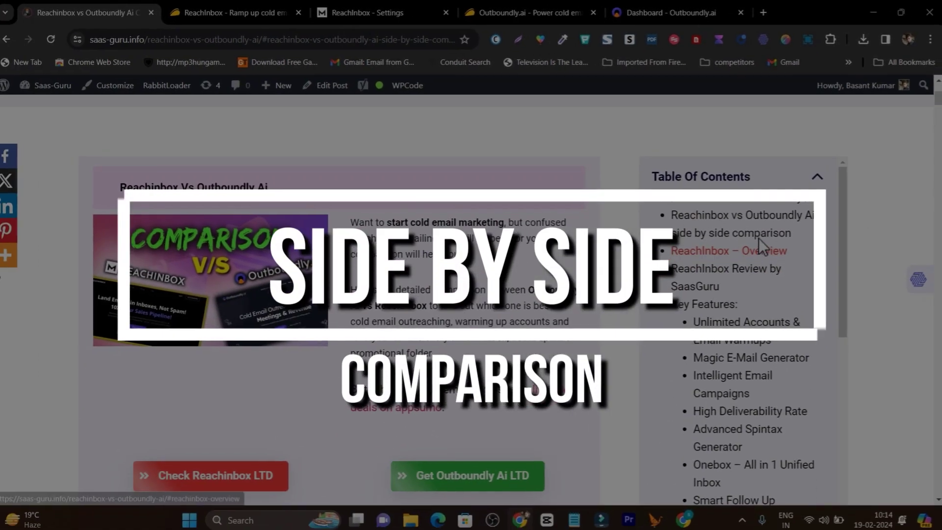
click(740, 241)
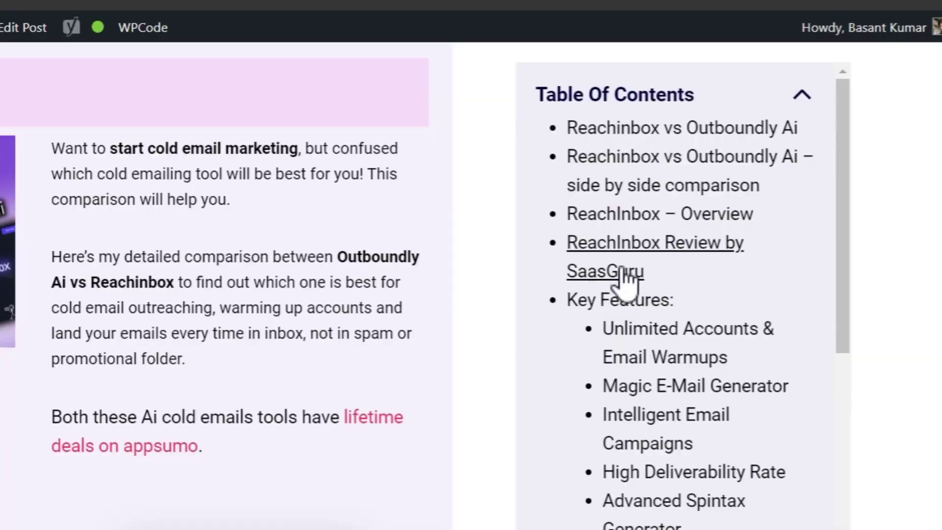
click(721, 242)
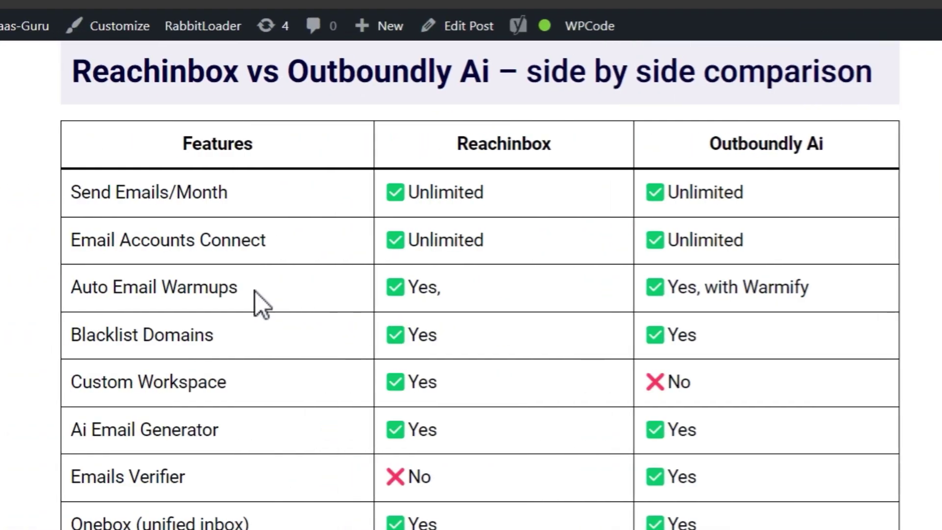
scroll(580, 214, down, 2)
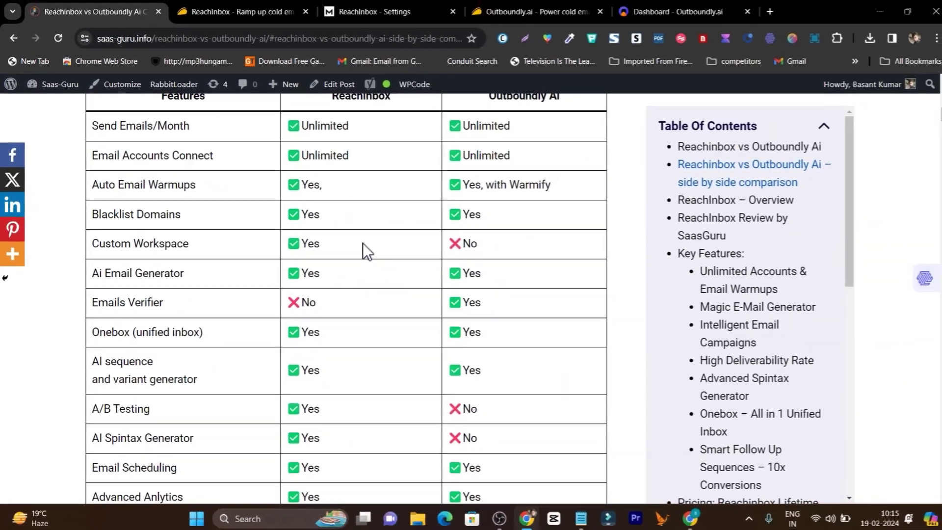
scroll(358, 245, down, 4)
scroll(528, 267, up, 5)
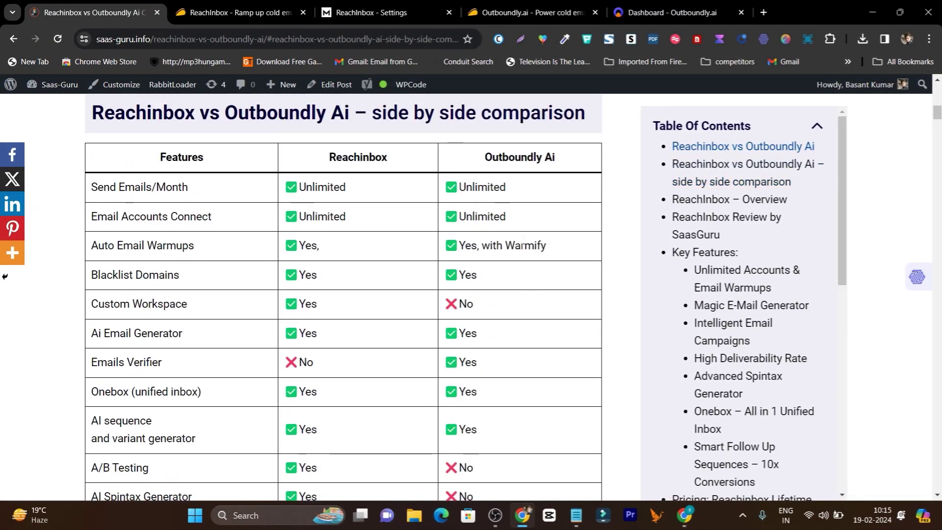
scroll(497, 246, down, 4)
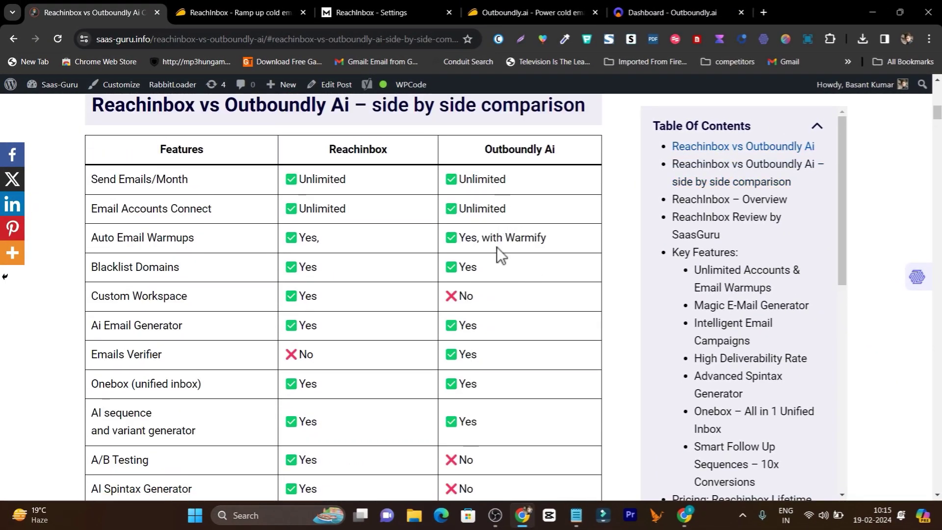
scroll(505, 261, up, 5)
scroll(508, 266, up, 1)
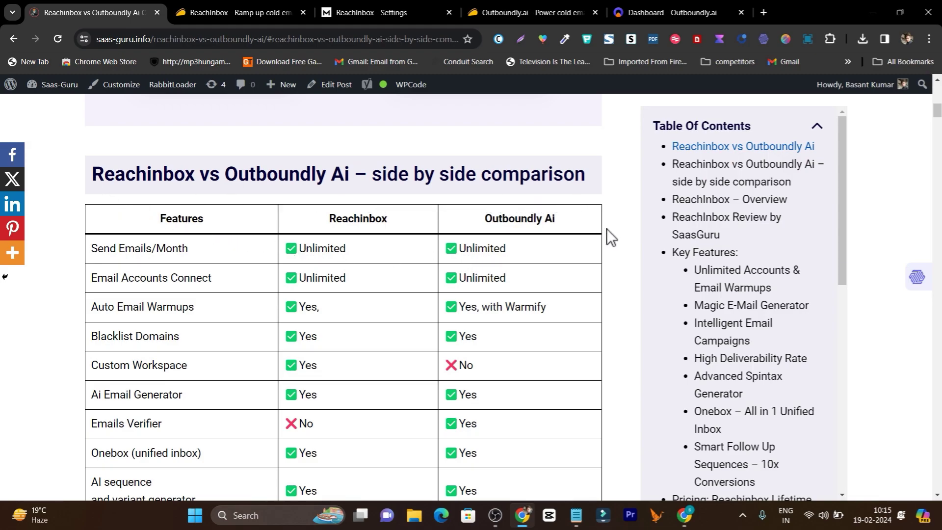
scroll(607, 228, up, 8)
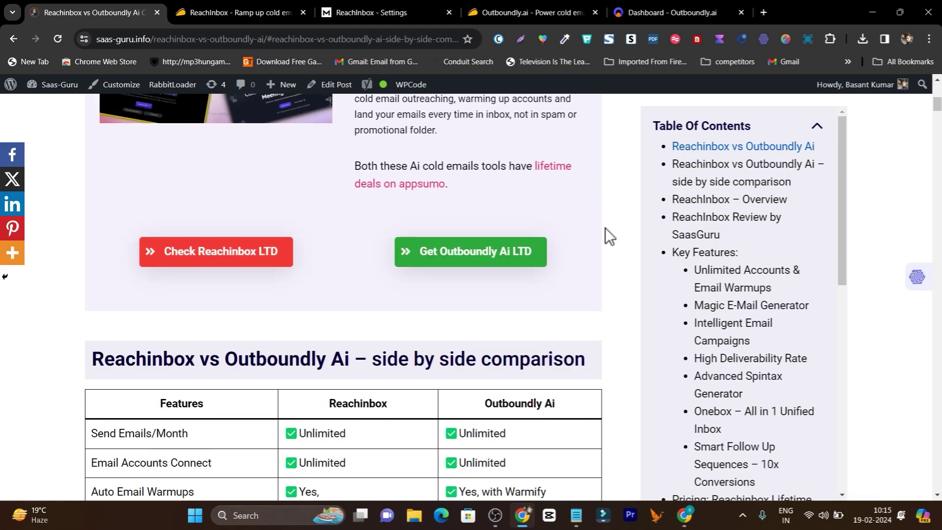
Step: Scroll on and jump to the 'Similarities Between' section from the table of contents
scroll(605, 227, down, 1)
scroll(610, 223, down, 4)
scroll(725, 231, down, 6)
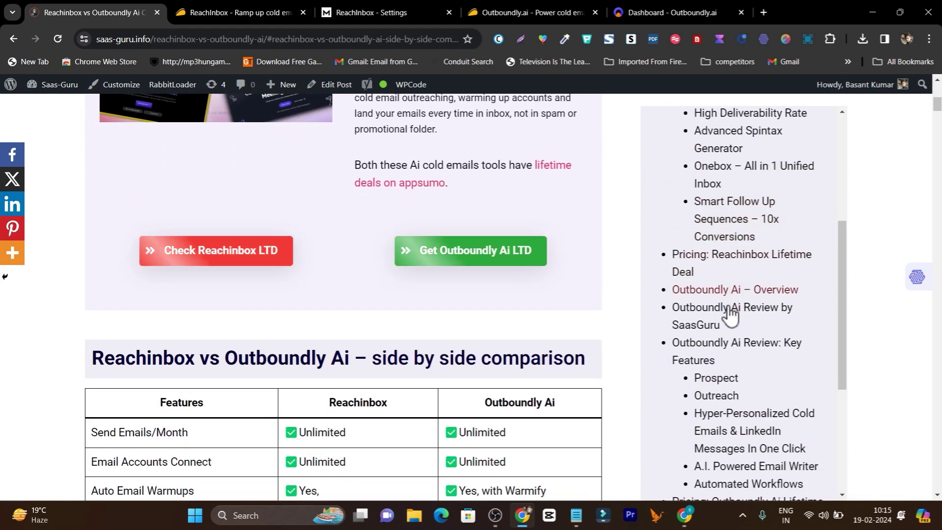
scroll(744, 407, down, 1)
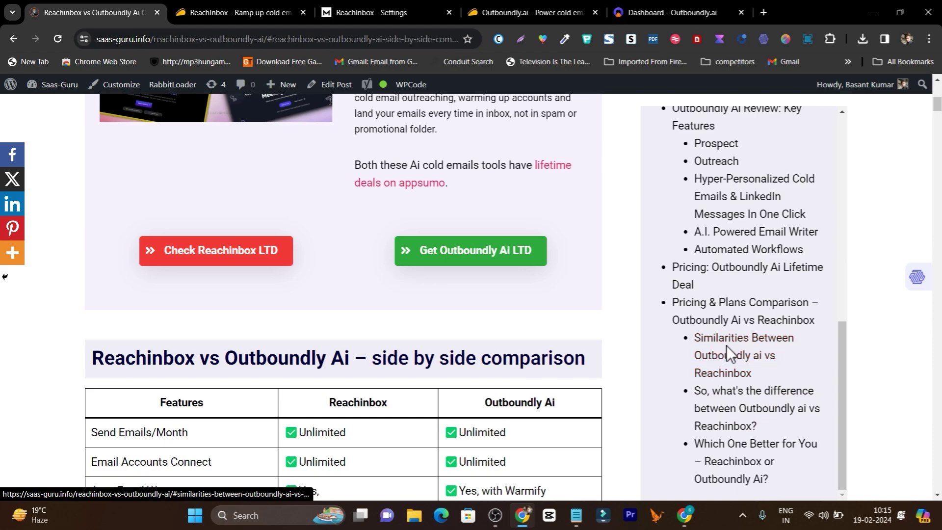
click(729, 363)
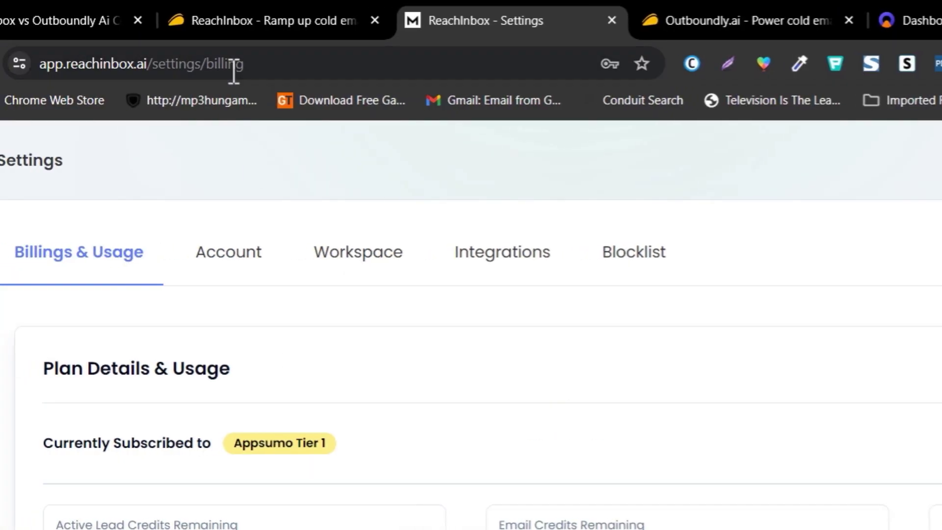
Step: Open ReachInbox's Email Accounts list and toggle dark mode on and off twice
click(191, 22)
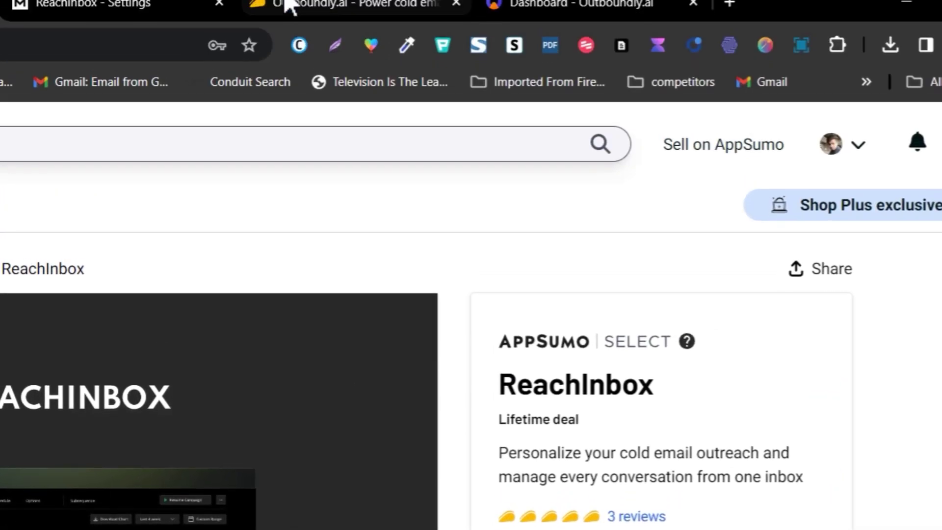
click(385, 10)
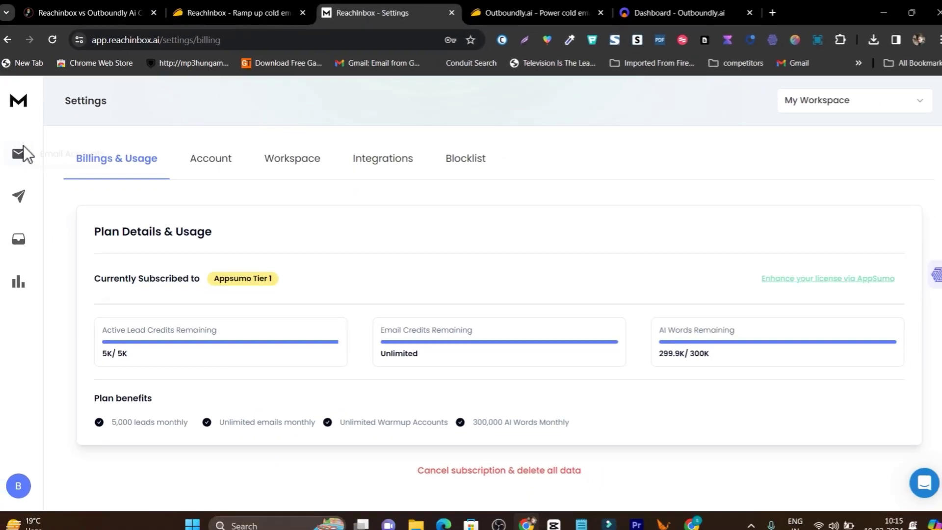
click(25, 100)
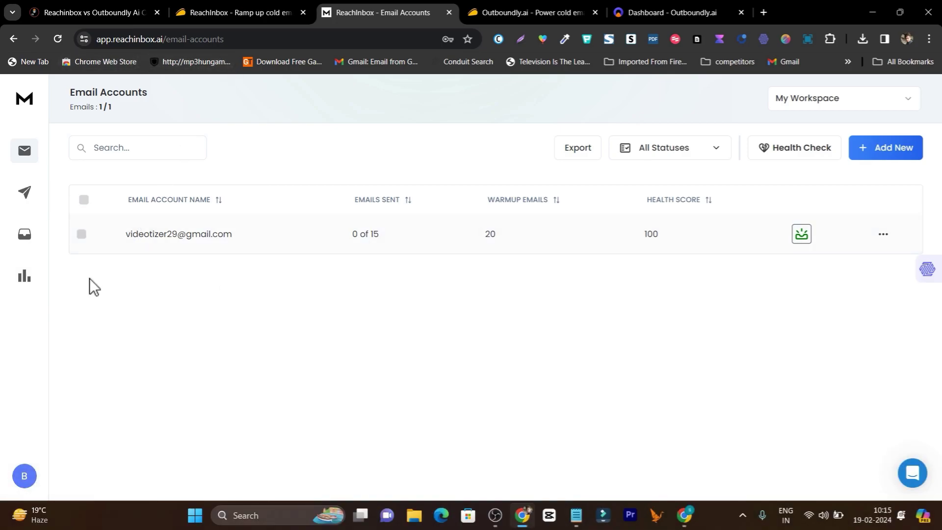
click(25, 475)
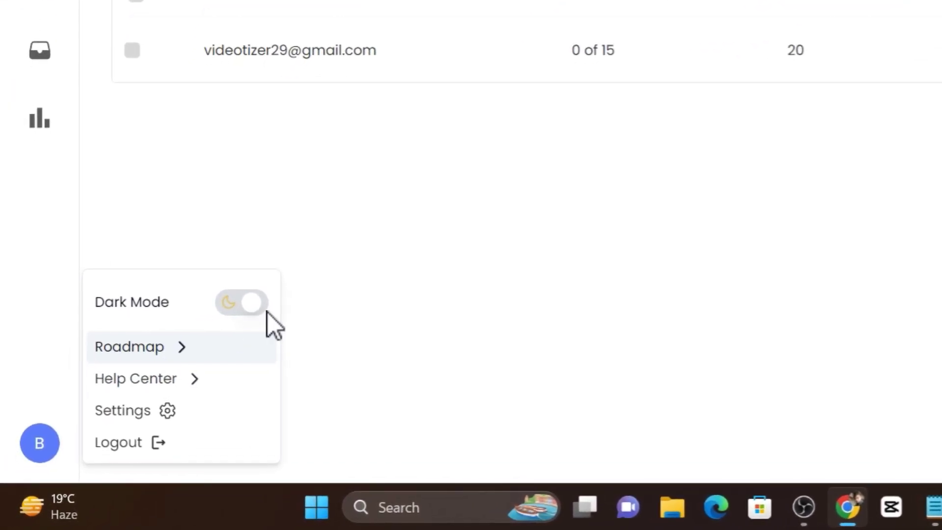
click(153, 390)
click(253, 304)
click(245, 306)
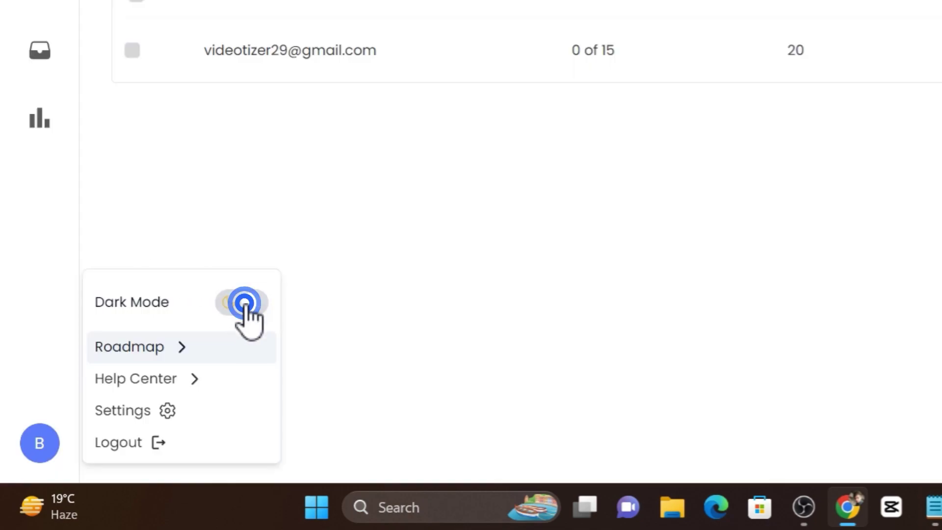
click(242, 305)
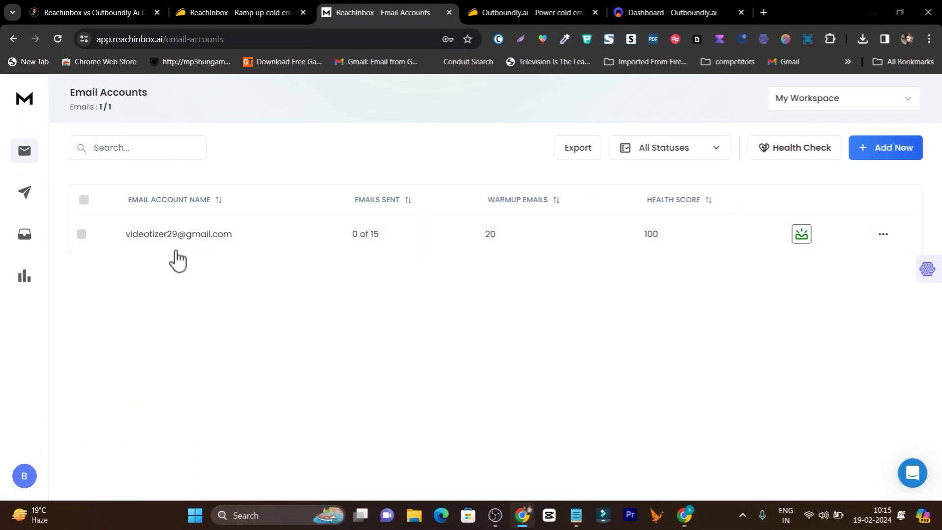
Step: Start adding a new email account and briefly view the IMAP/SMTP setup form
click(873, 154)
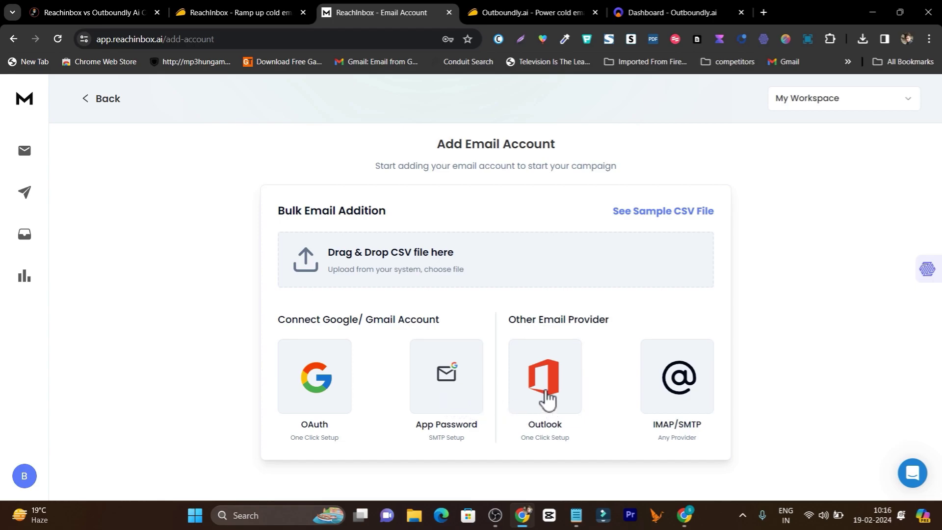
click(658, 402)
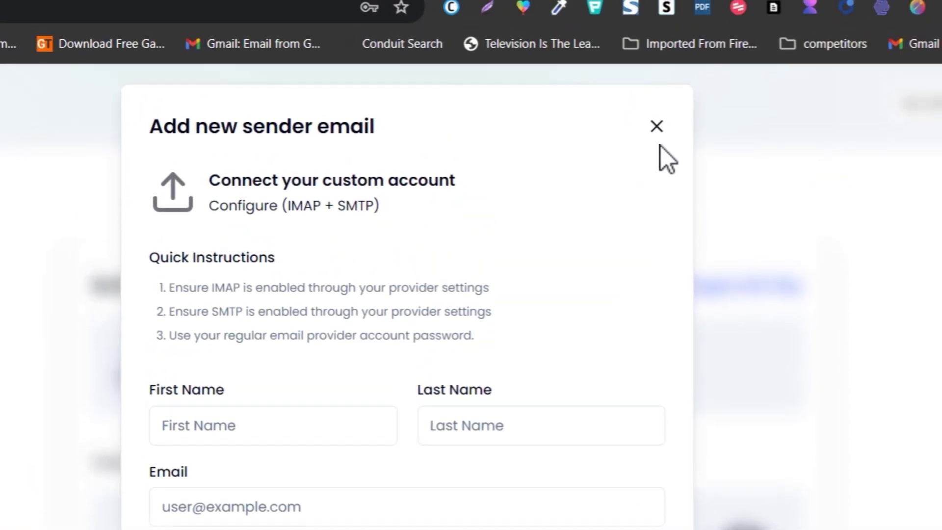
click(619, 111)
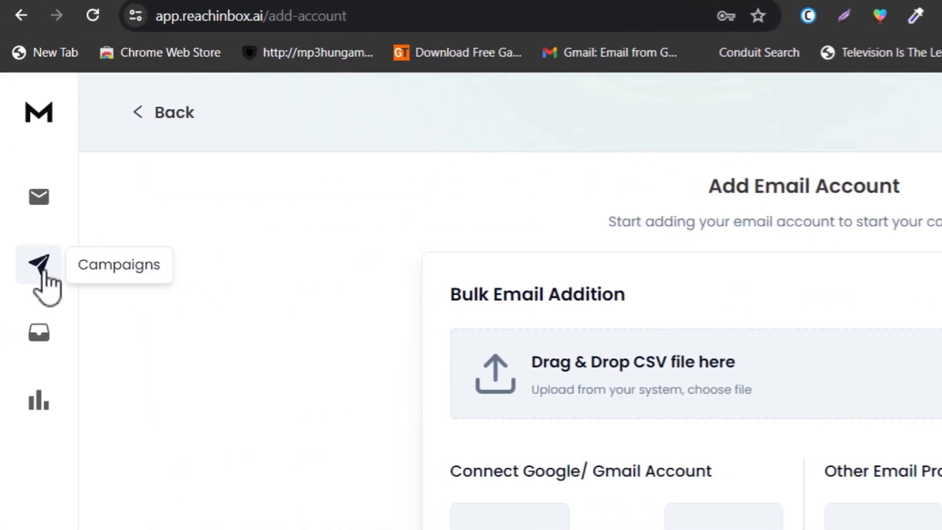
Step: Start a new campaign from the Campaigns list, then cancel it
click(40, 265)
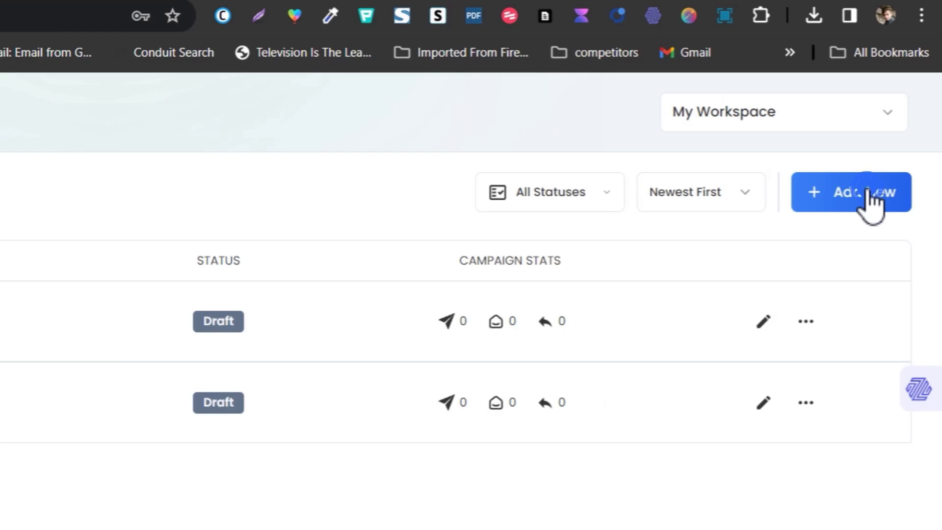
click(871, 202)
click(666, 365)
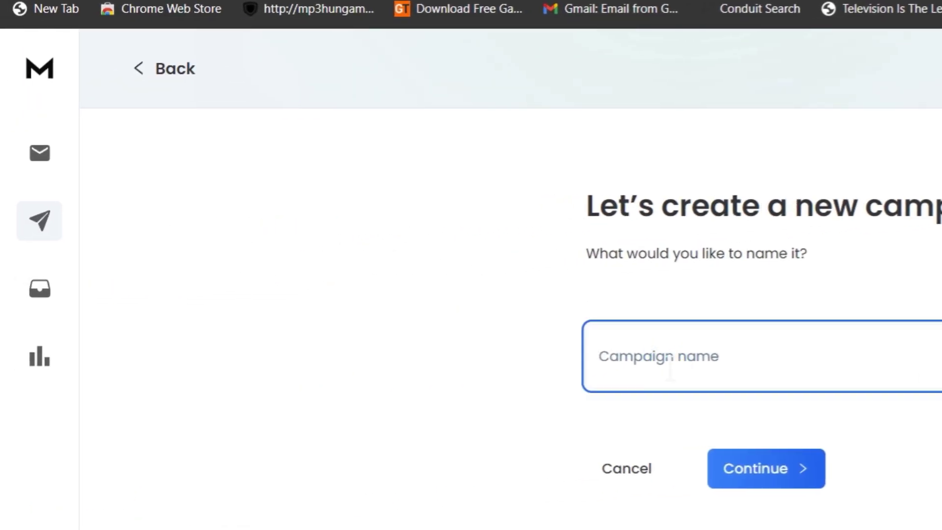
click(646, 472)
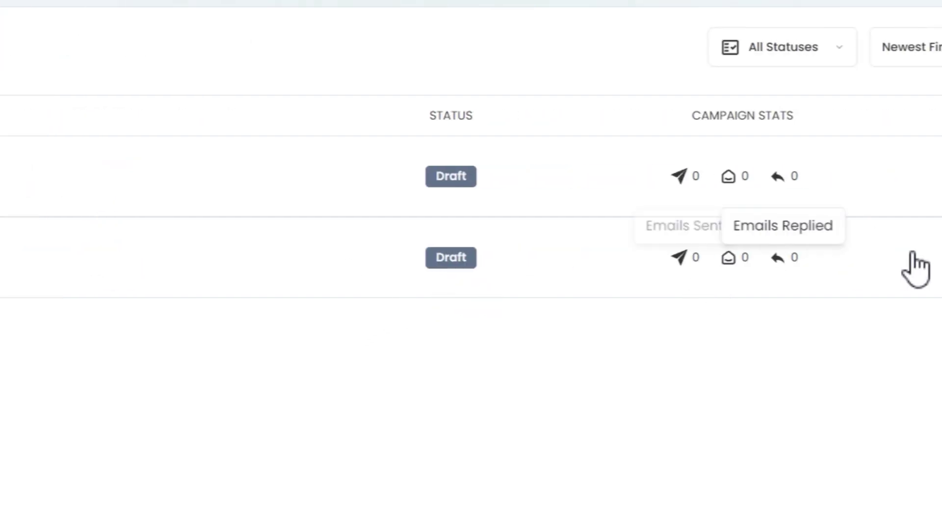
Step: In the Demo campaign, view leads and sequence, add a step, then leave for Schedule unsaved
click(833, 279)
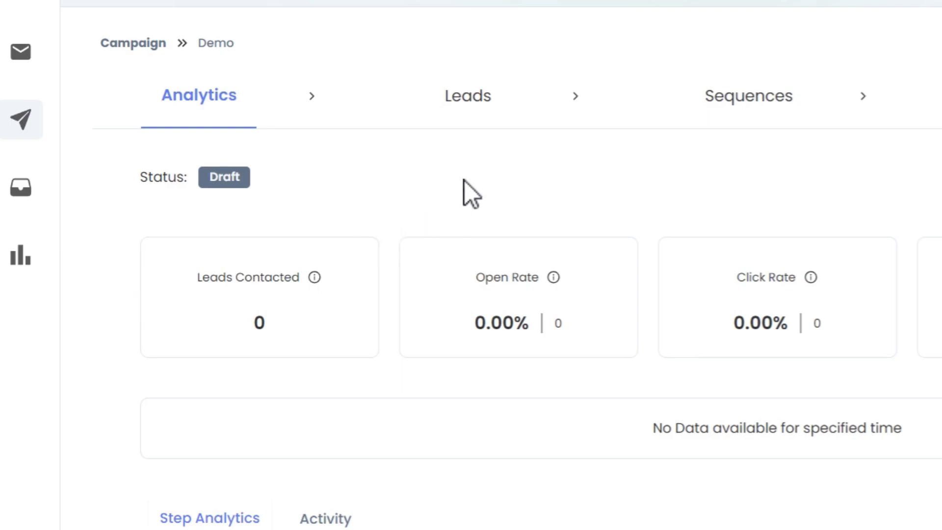
click(499, 92)
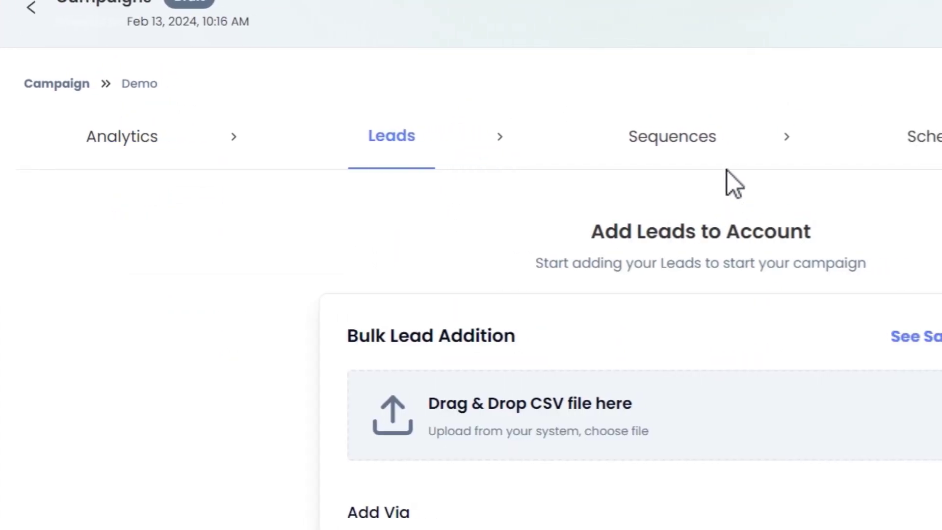
click(785, 139)
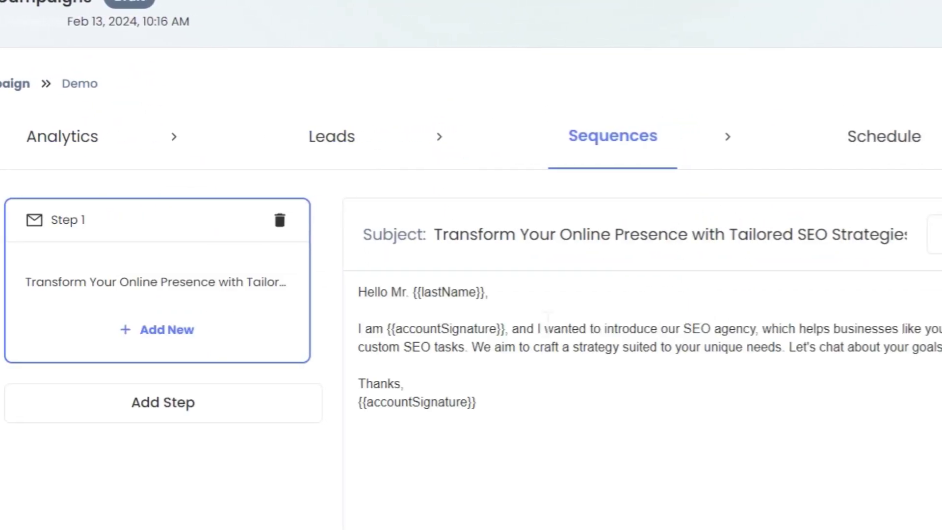
scroll(638, 344, down, 1)
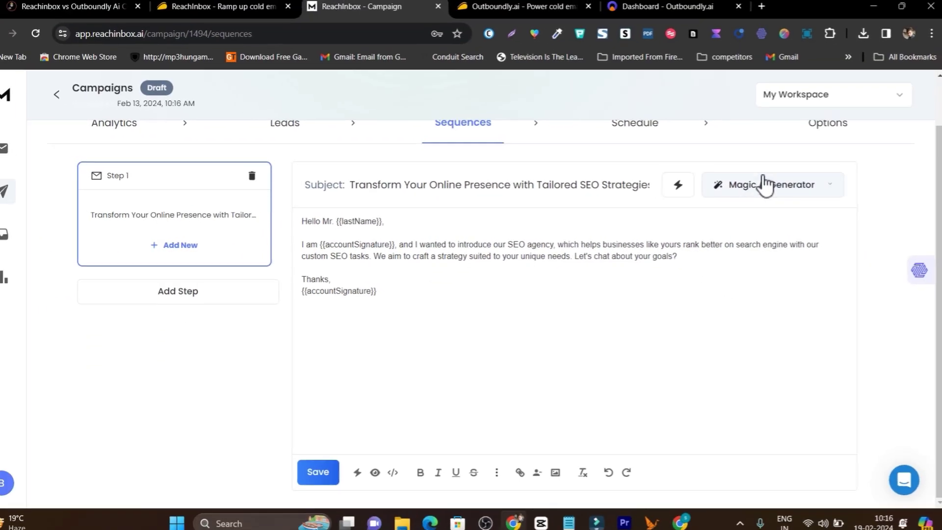
click(767, 185)
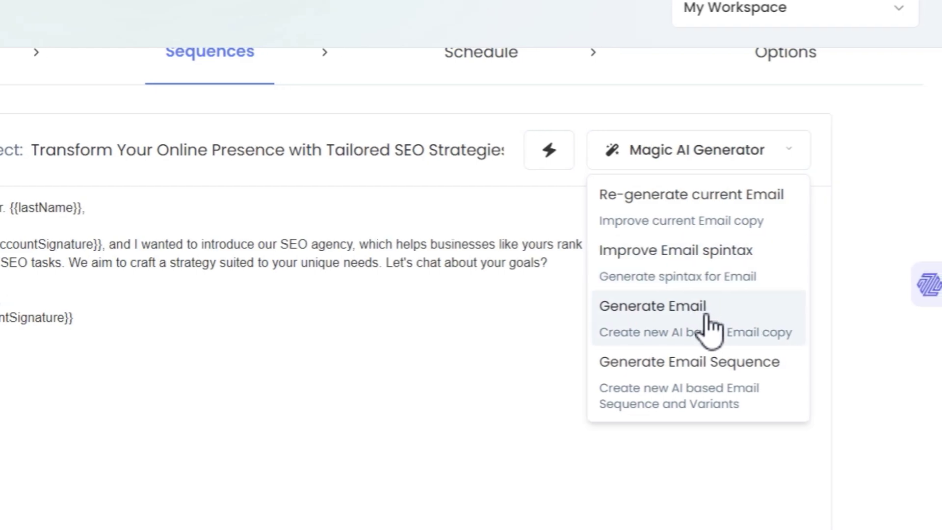
click(244, 298)
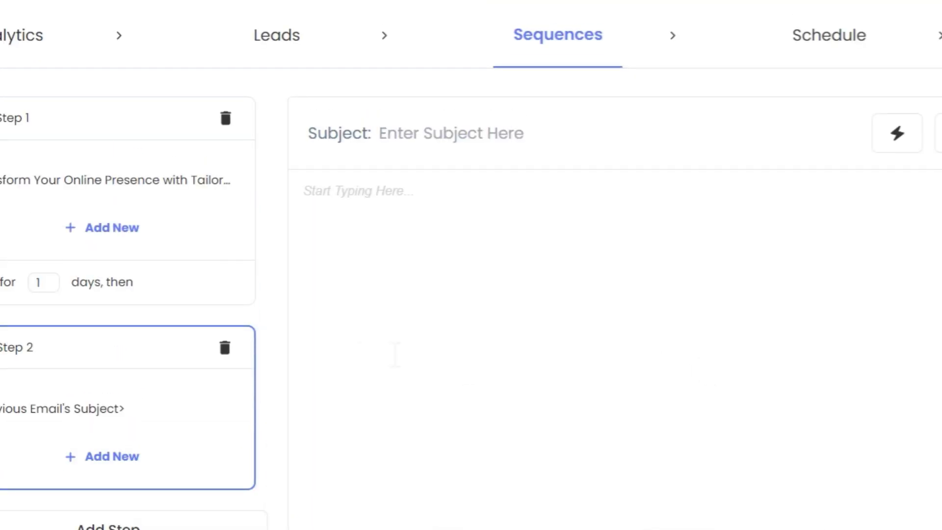
click(633, 133)
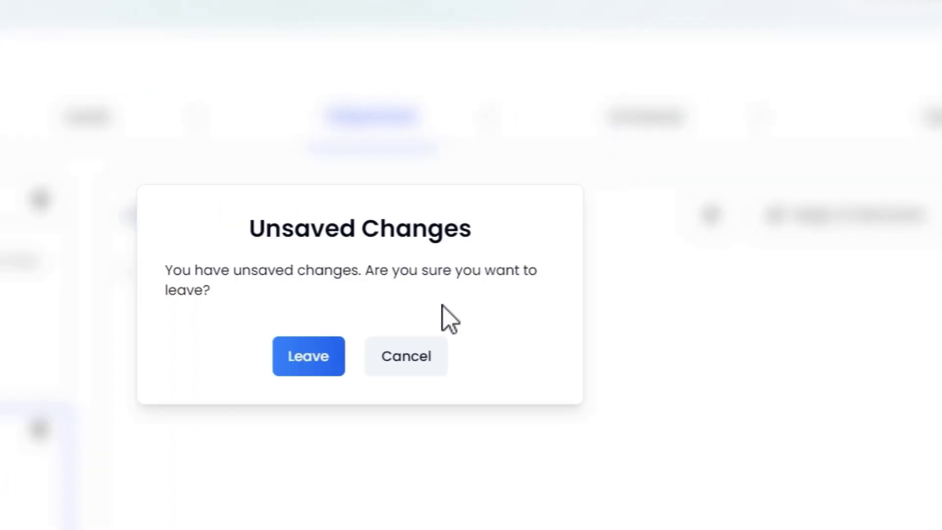
click(312, 358)
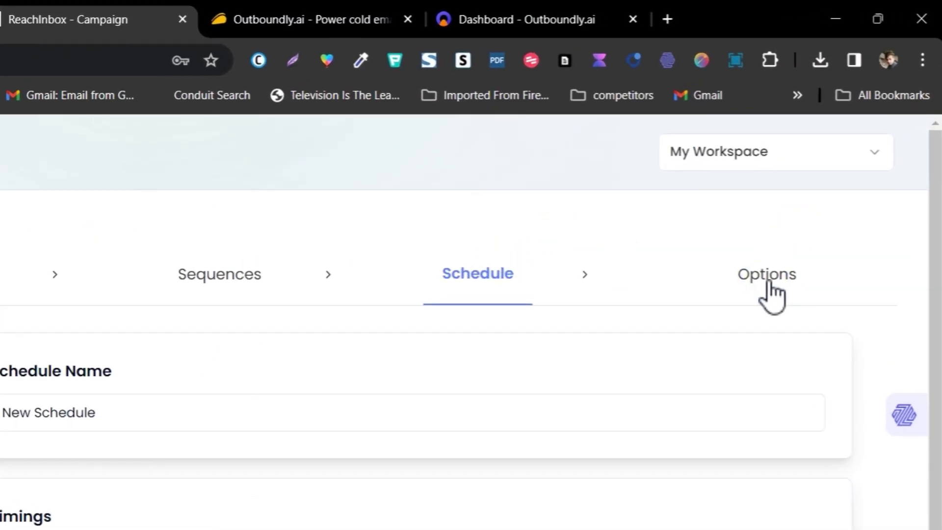
Step: Scroll through the Demo campaign's Options settings, then open the empty Onebox
click(768, 284)
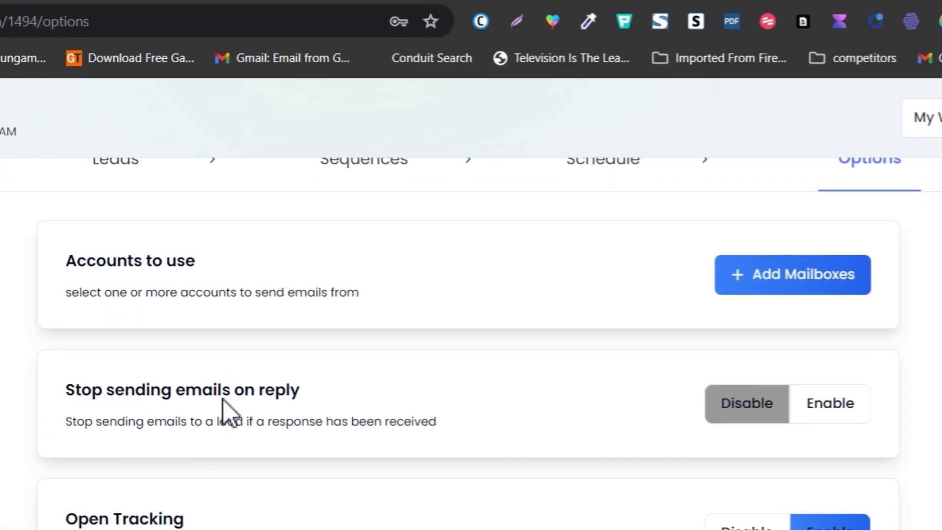
scroll(222, 399, down, 2)
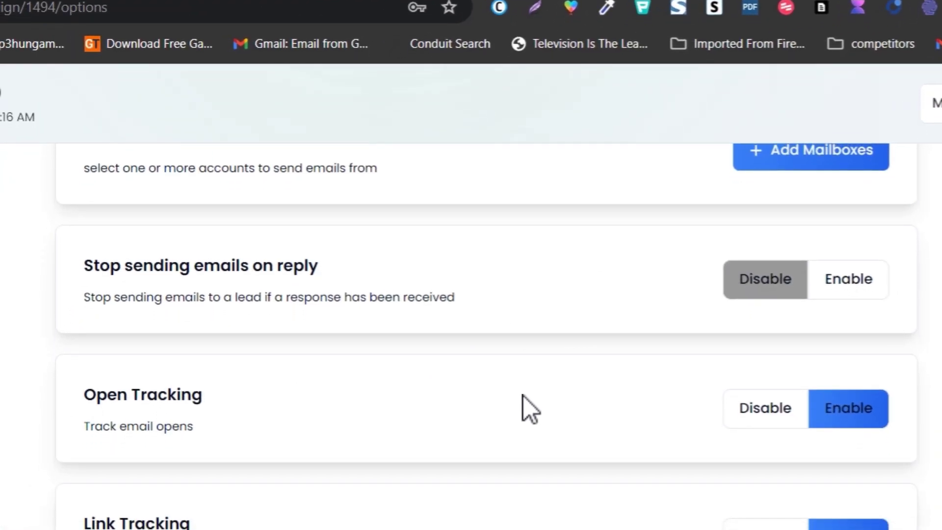
scroll(522, 403, up, 4)
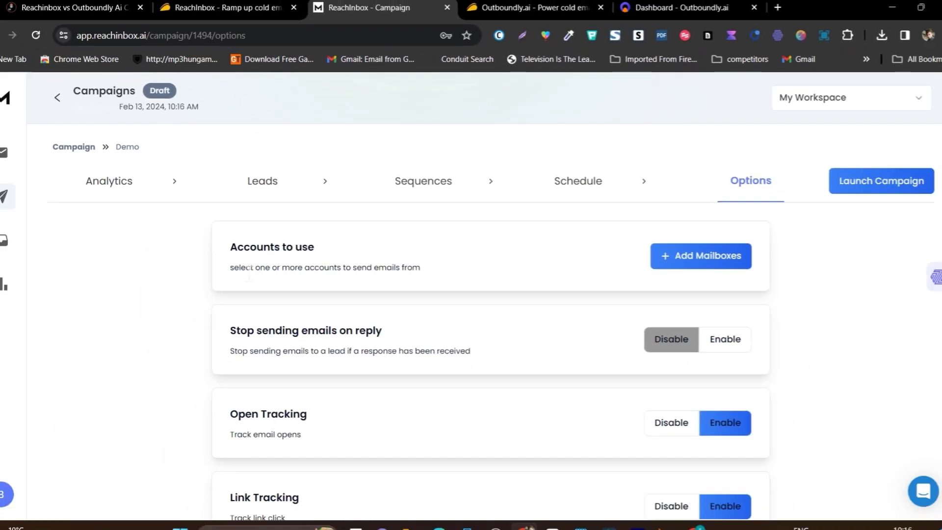
scroll(478, 382, down, 3)
scroll(477, 343, down, 1)
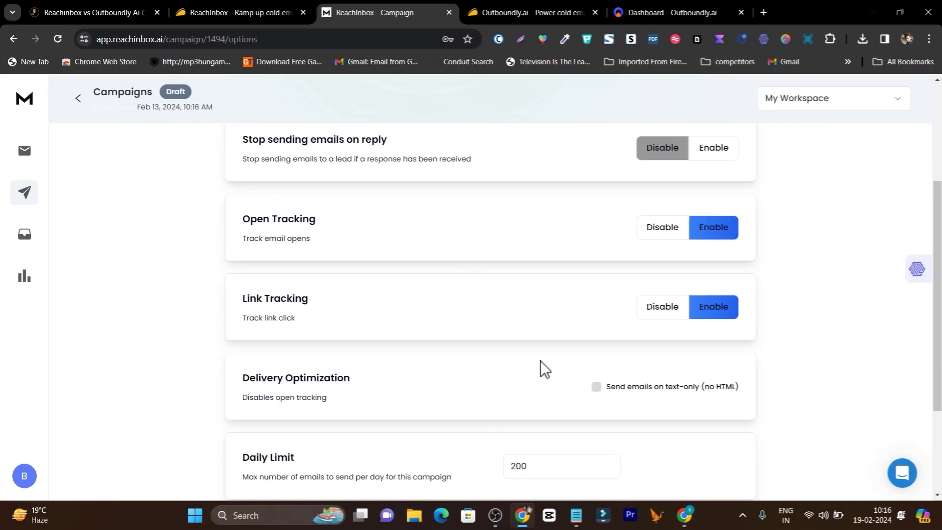
scroll(540, 361, up, 3)
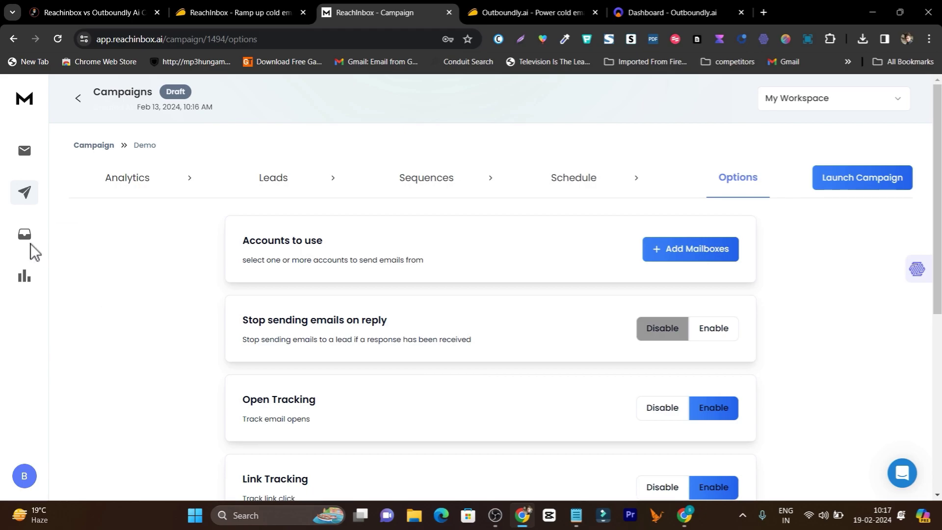
click(27, 240)
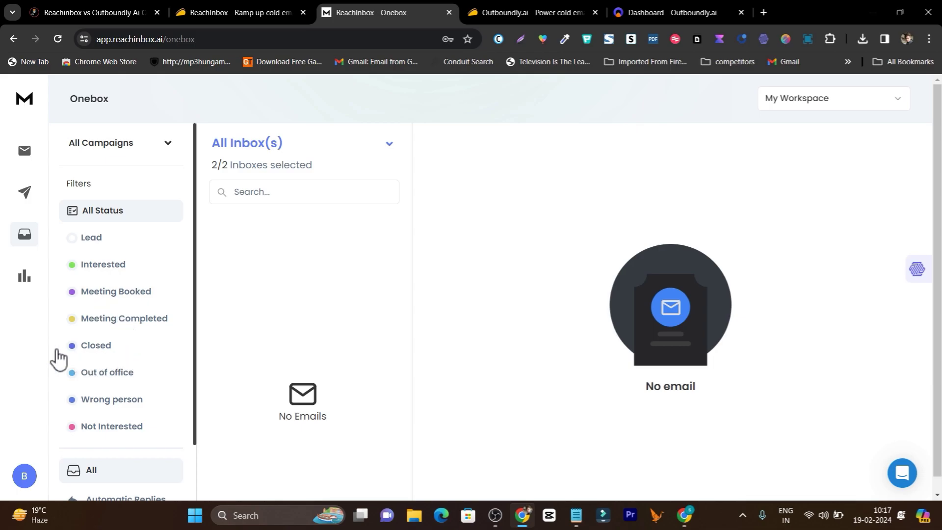
Step: View the empty Analytics page and open the avatar's profile menu
click(25, 280)
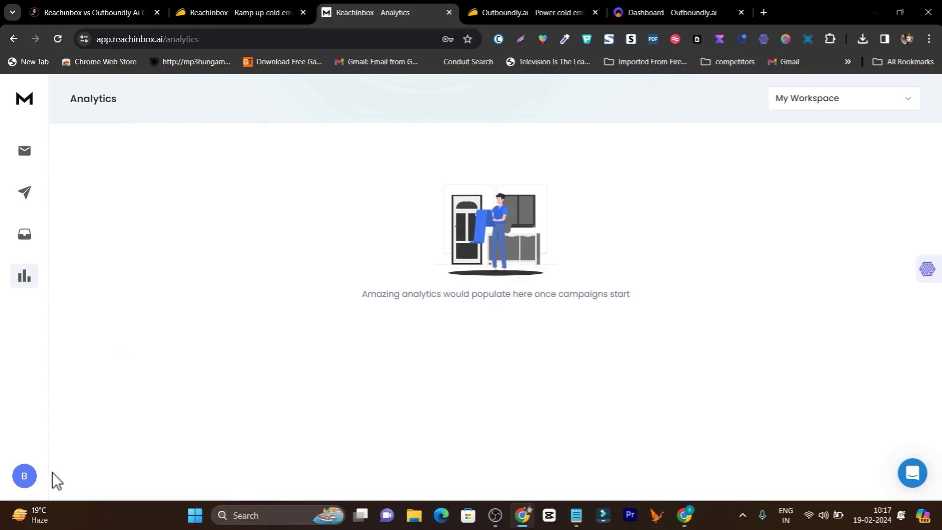
click(24, 476)
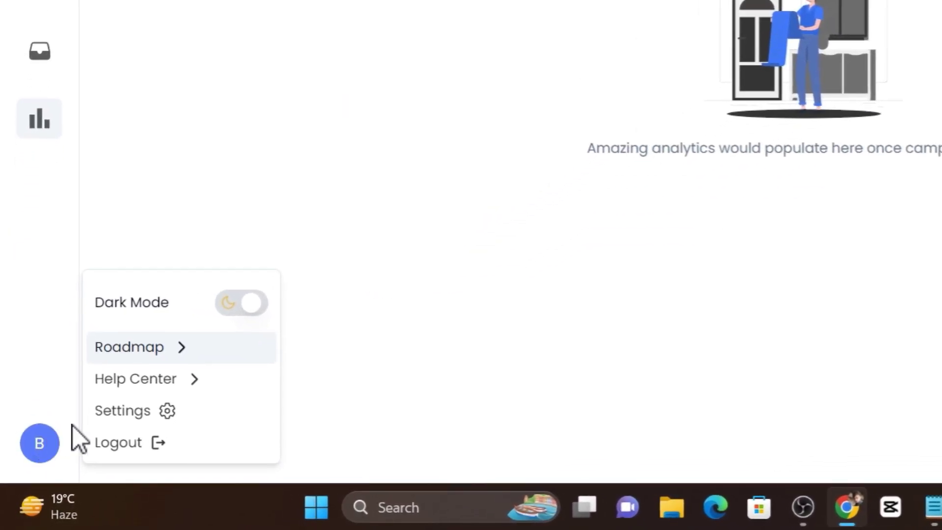
Step: Browse the Slack, Zapier and API integrations, then open and close the My Workspace list
click(73, 458)
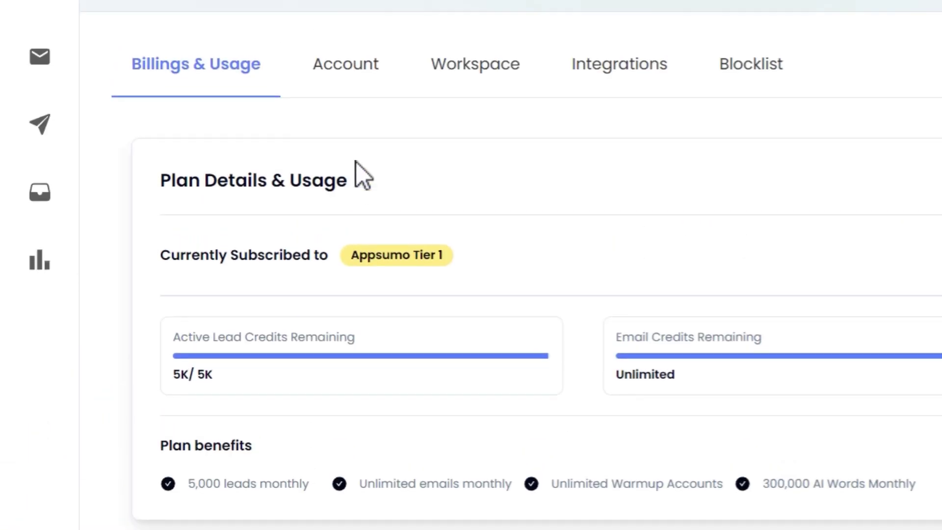
click(241, 139)
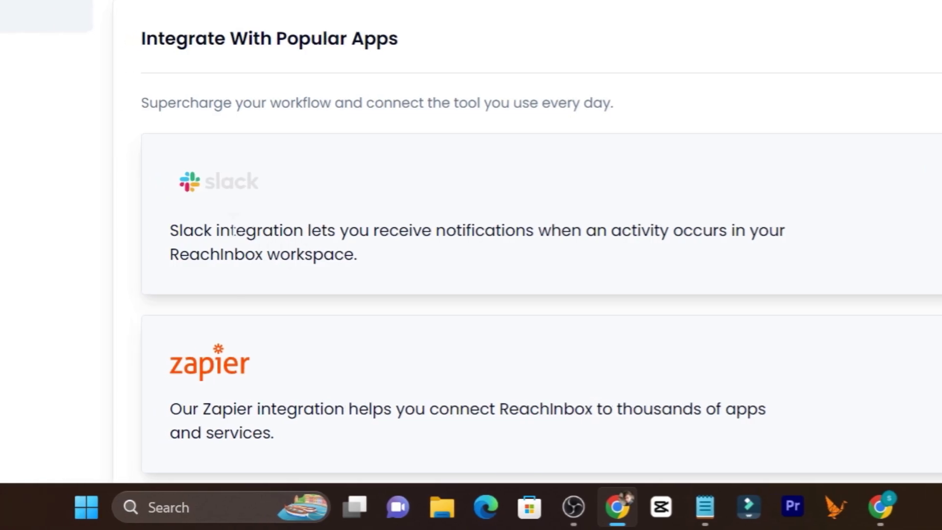
scroll(247, 231, down, 2)
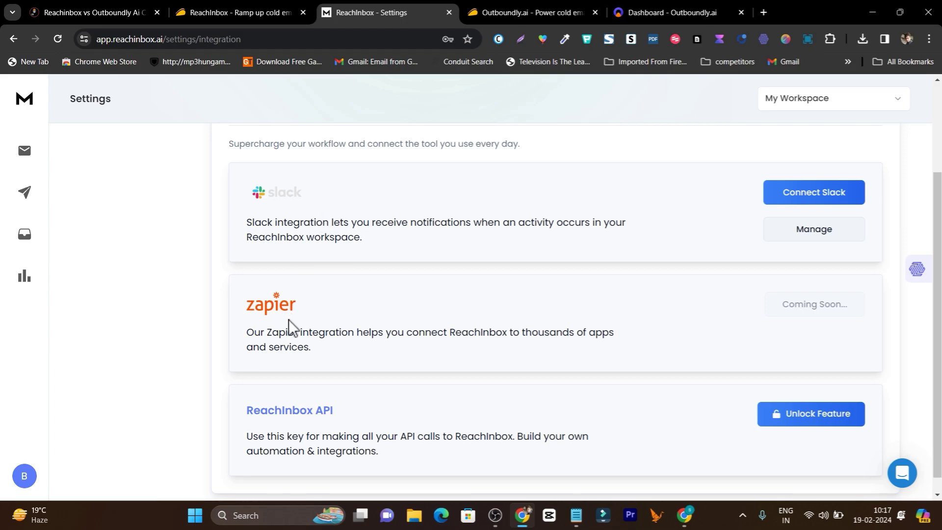
scroll(304, 322, down, 1)
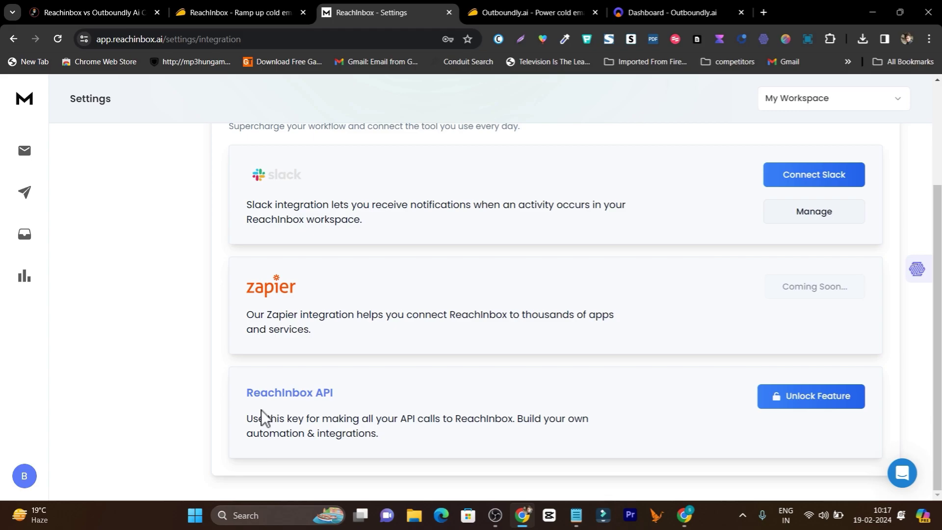
scroll(708, 403, up, 3)
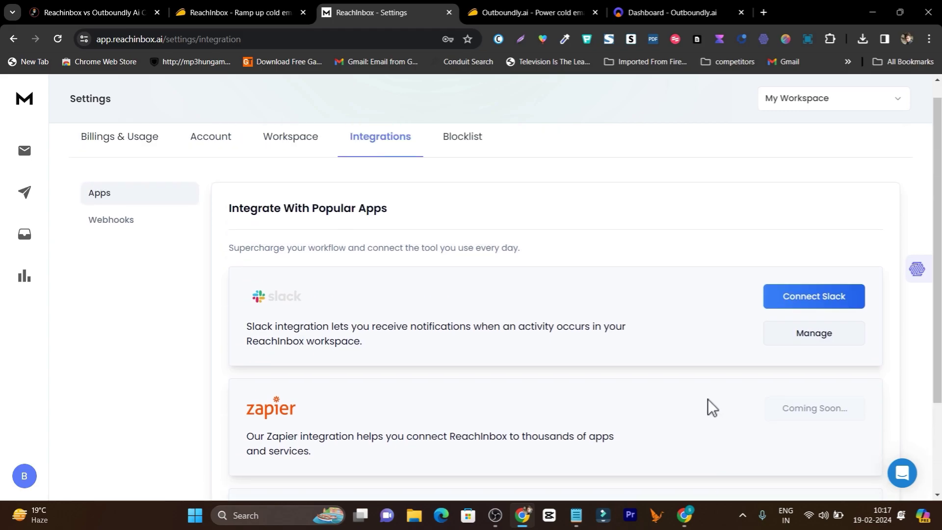
scroll(708, 399, down, 3)
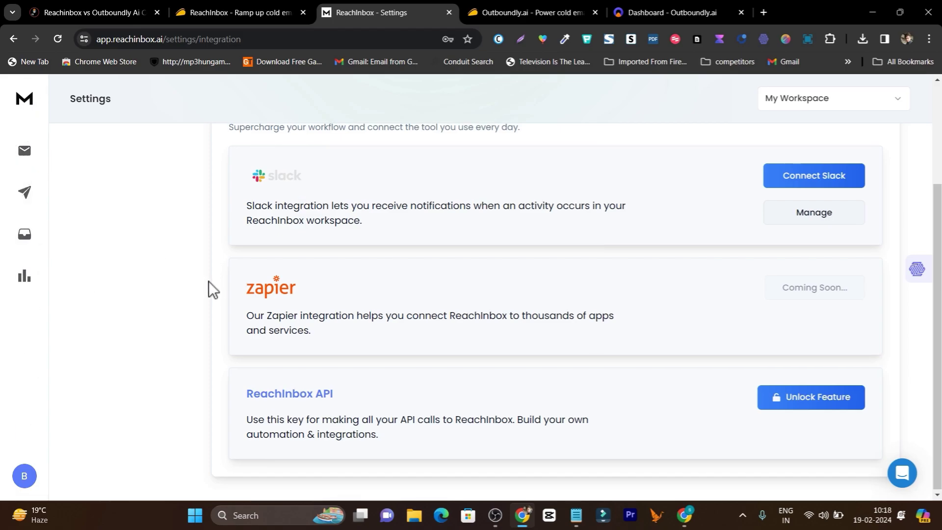
scroll(208, 281, up, 3)
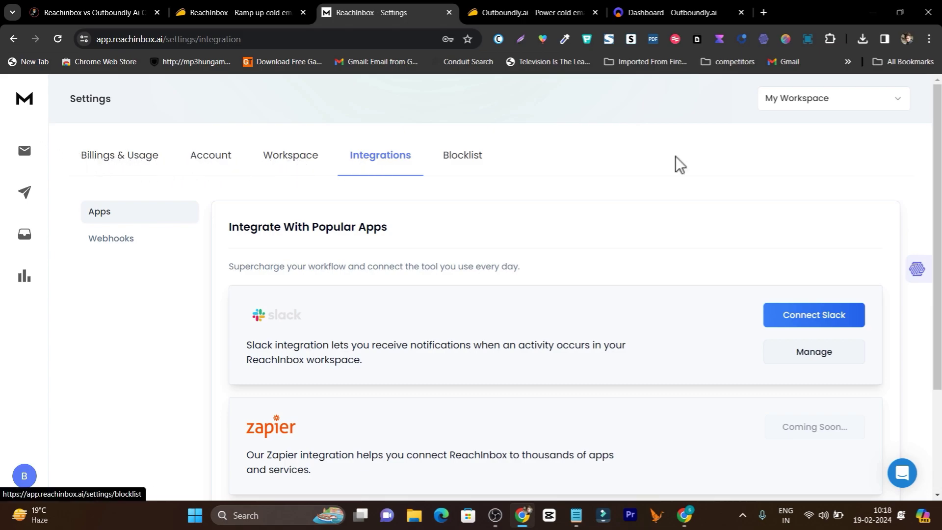
click(825, 104)
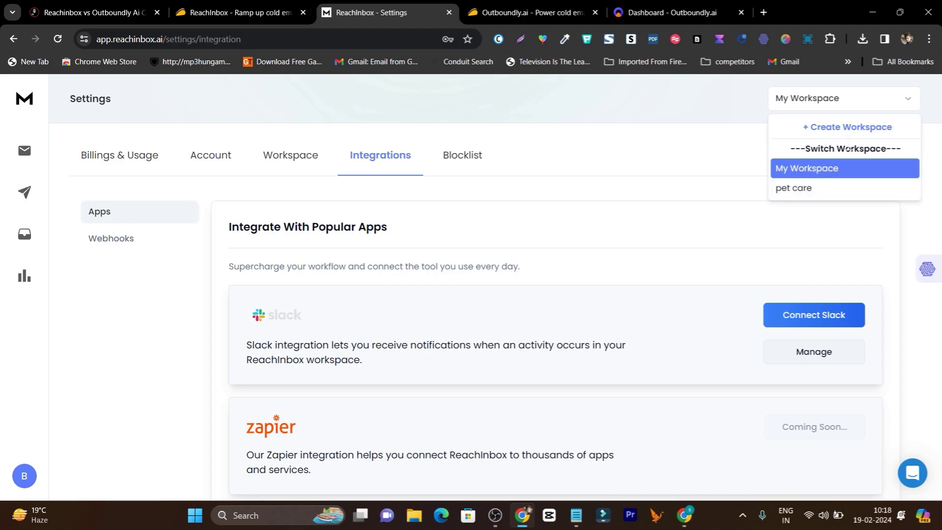
click(701, 108)
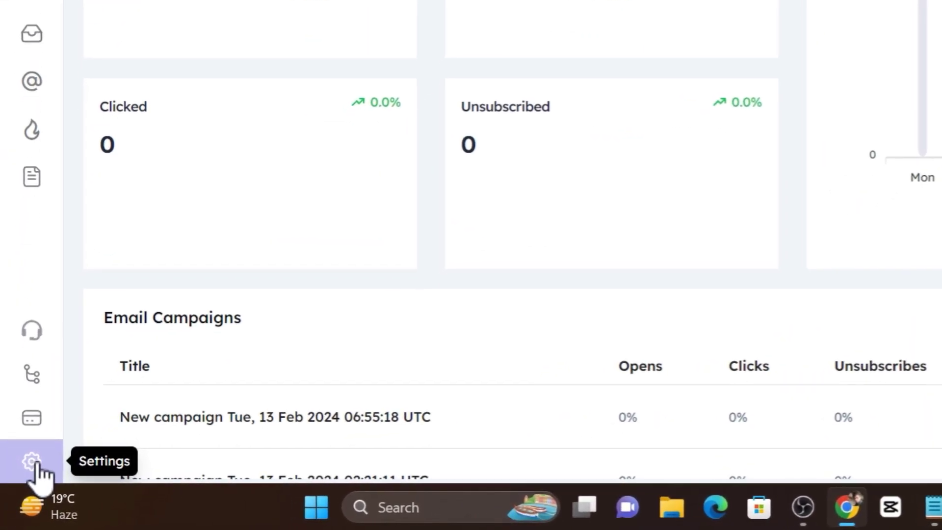
click(20, 488)
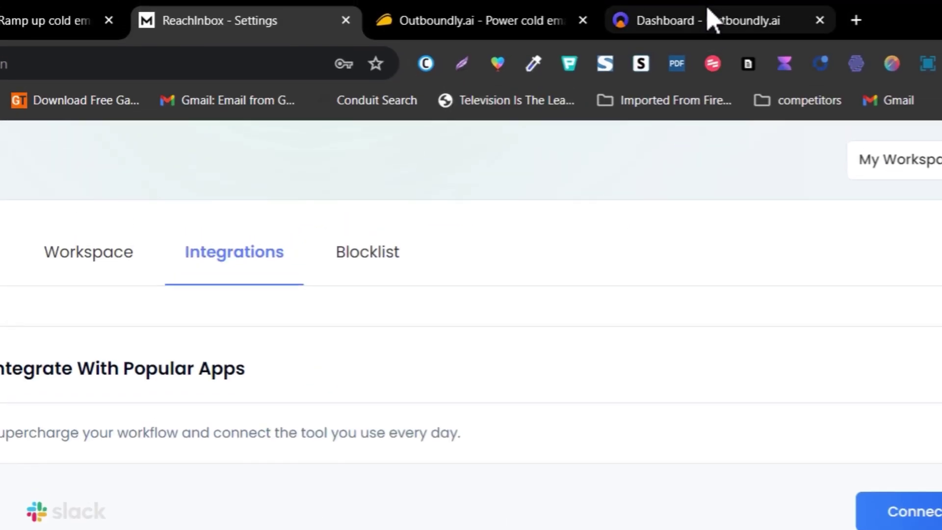
click(663, 9)
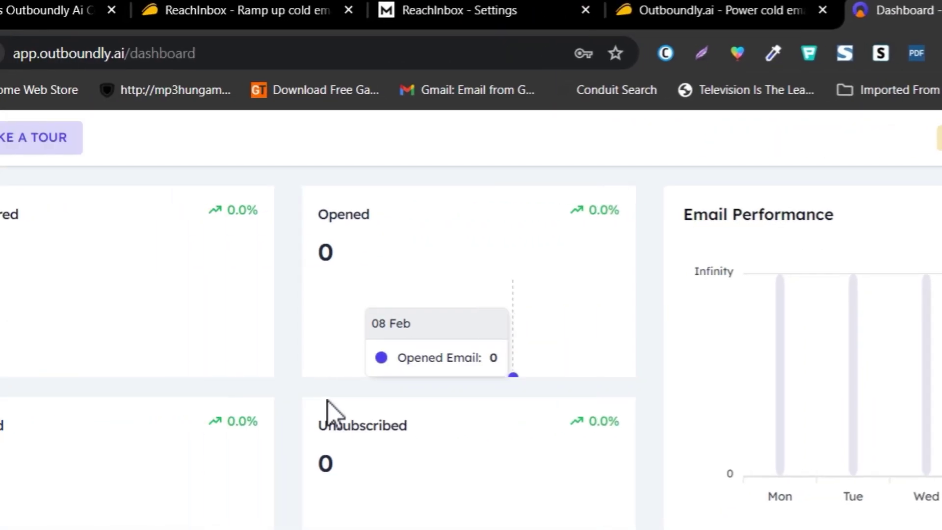
scroll(662, 436, down, 5)
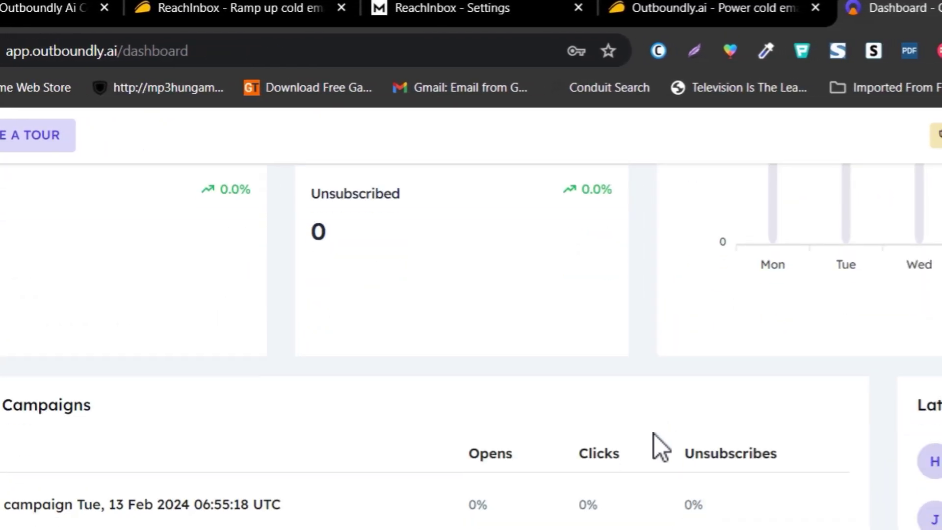
scroll(654, 434, up, 5)
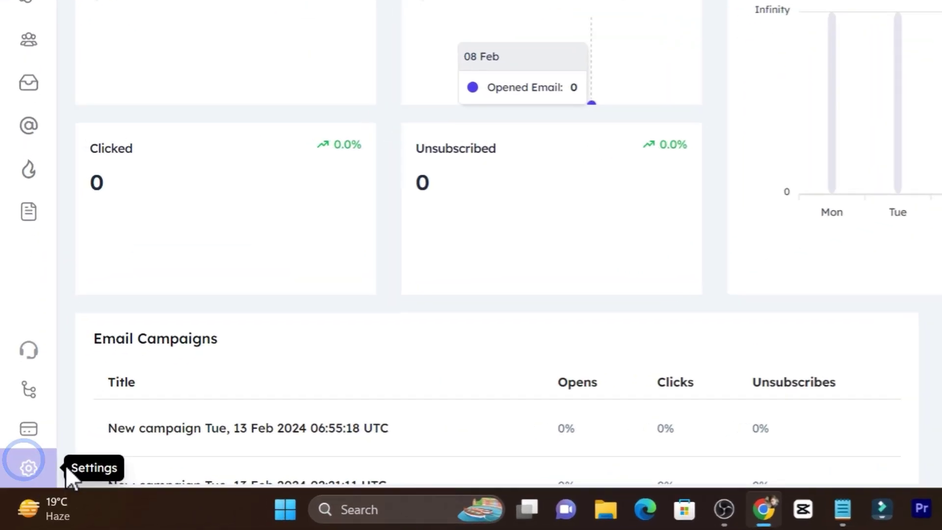
click(19, 488)
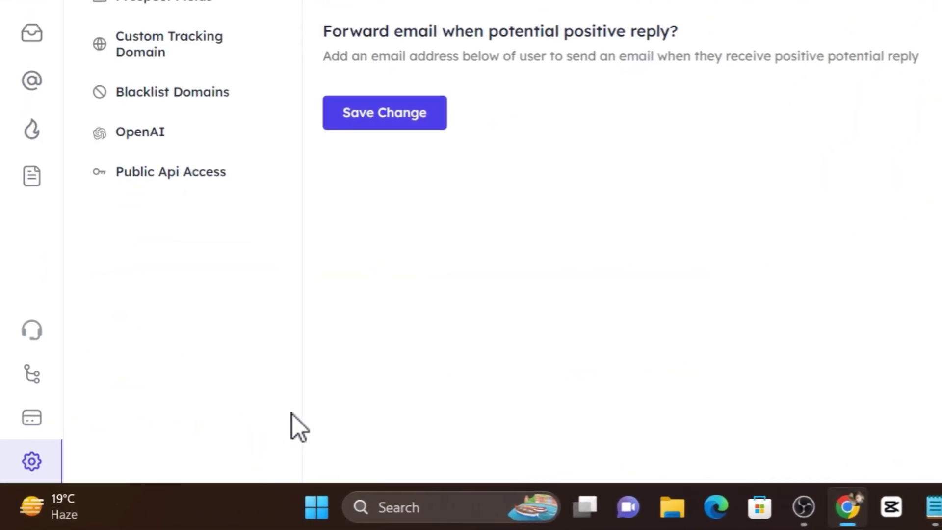
click(31, 141)
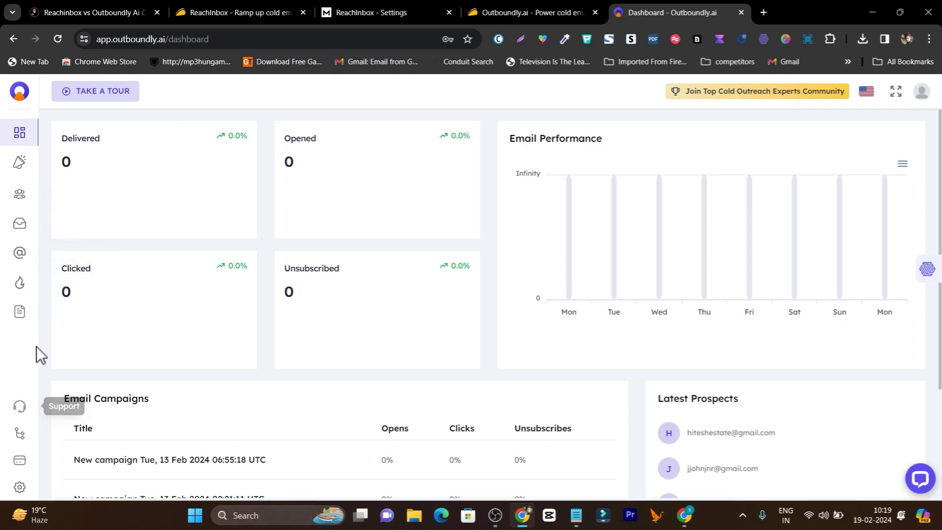
click(922, 92)
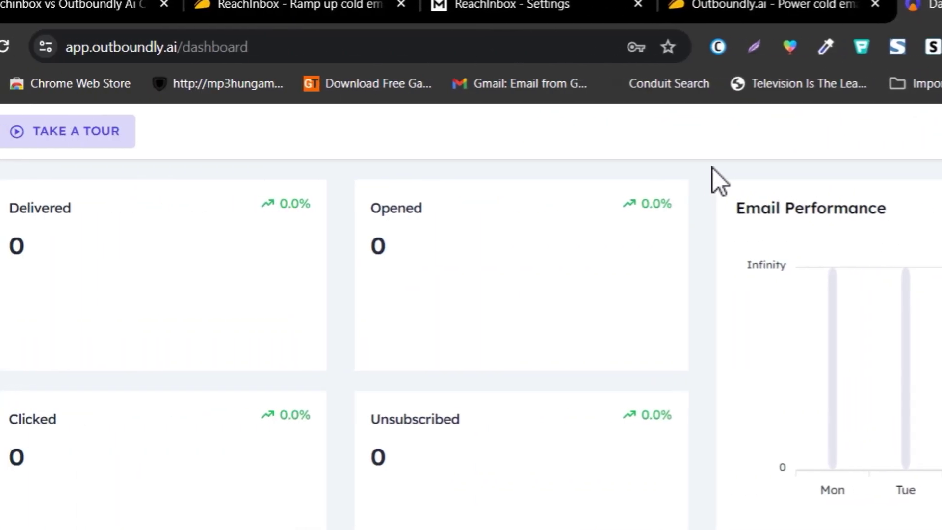
click(220, 163)
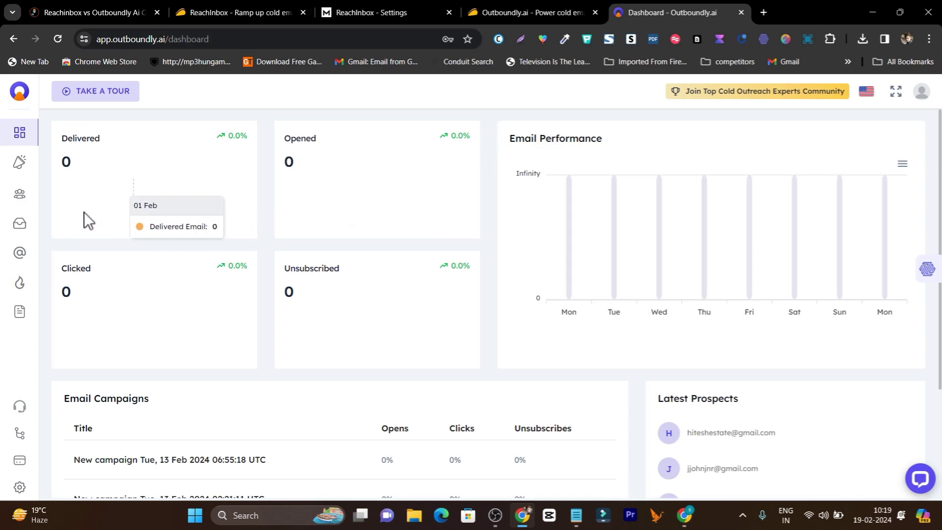
Step: Open the first 13 Feb campaign's Prospecting step and show its 27 accepted prospects
click(13, 165)
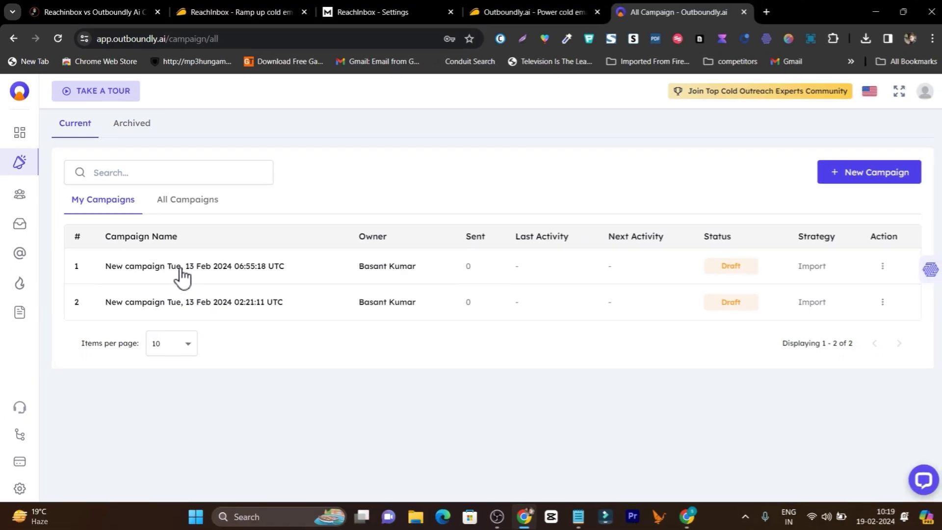
click(243, 287)
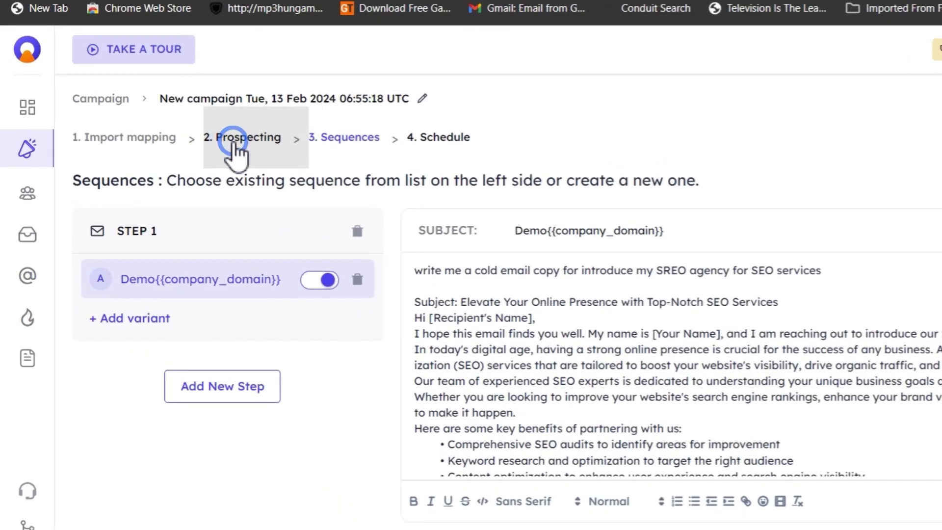
click(194, 162)
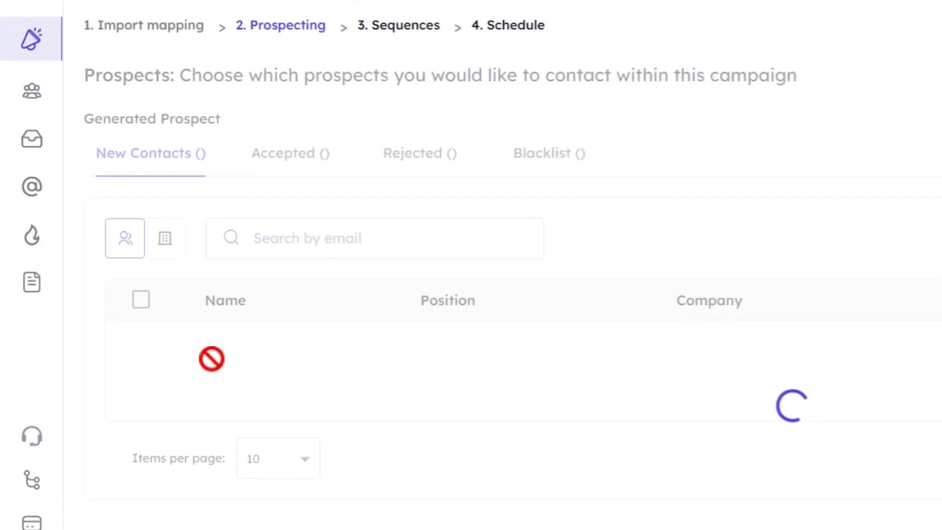
mouse_move(184, 381)
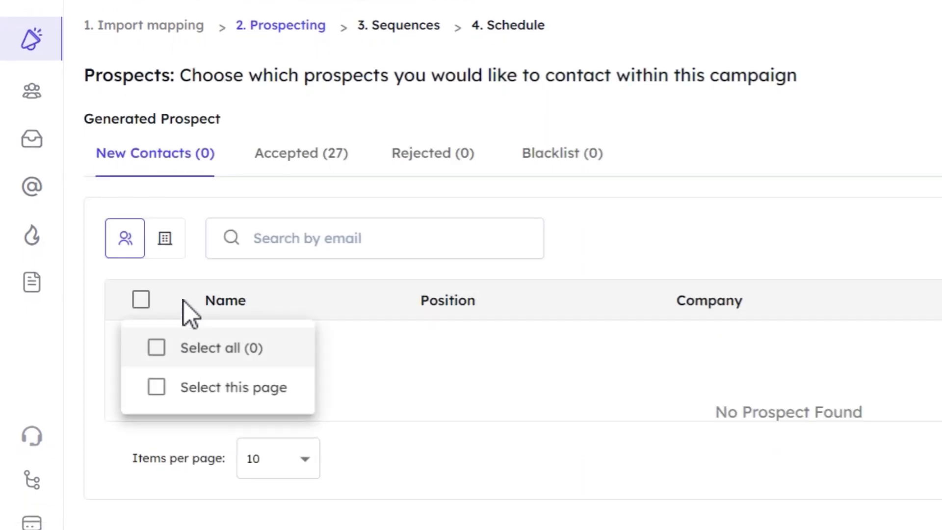
click(305, 168)
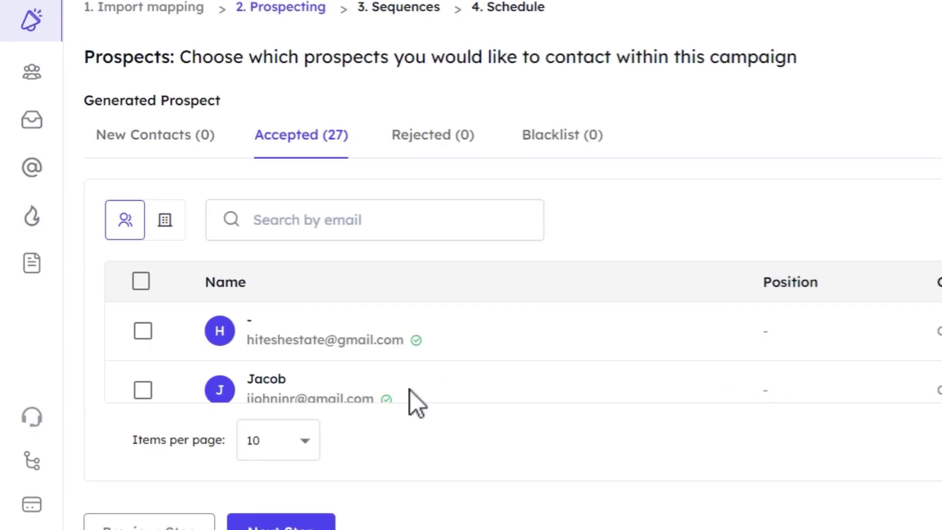
Step: Select this page of prospects, check the first prospect's email verification, then view Rejected
scroll(534, 363, down, 3)
scroll(584, 376, up, 3)
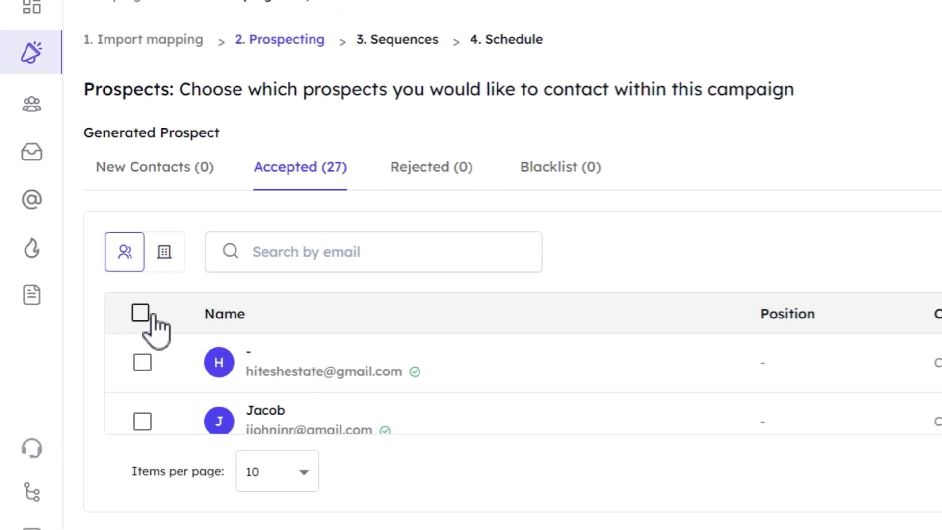
click(147, 315)
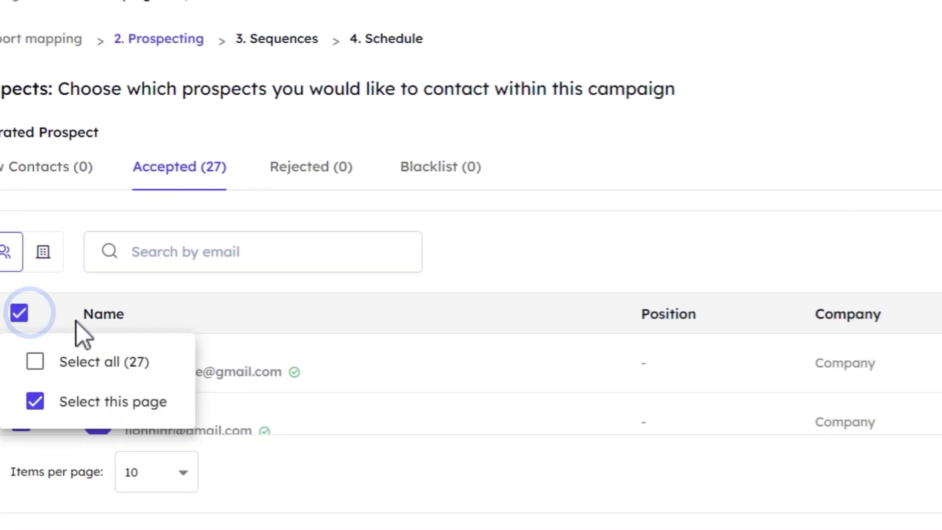
click(168, 256)
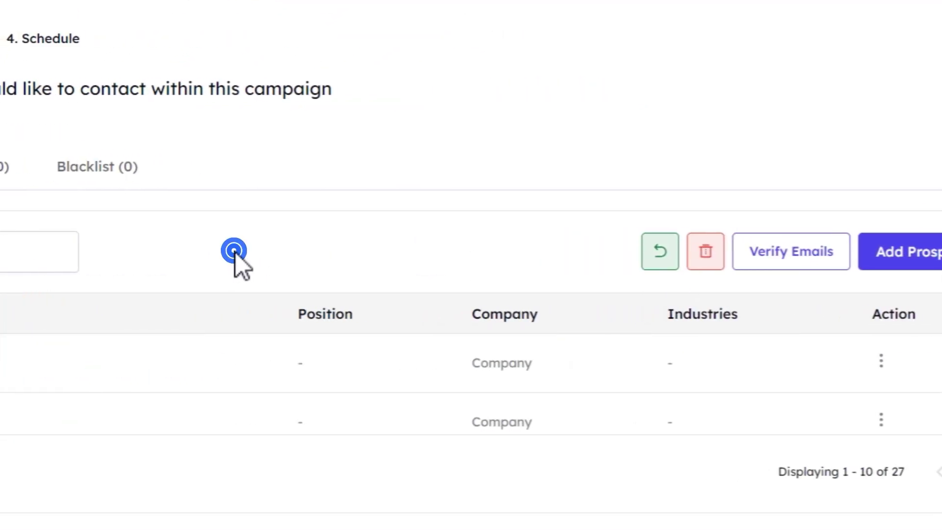
click(714, 223)
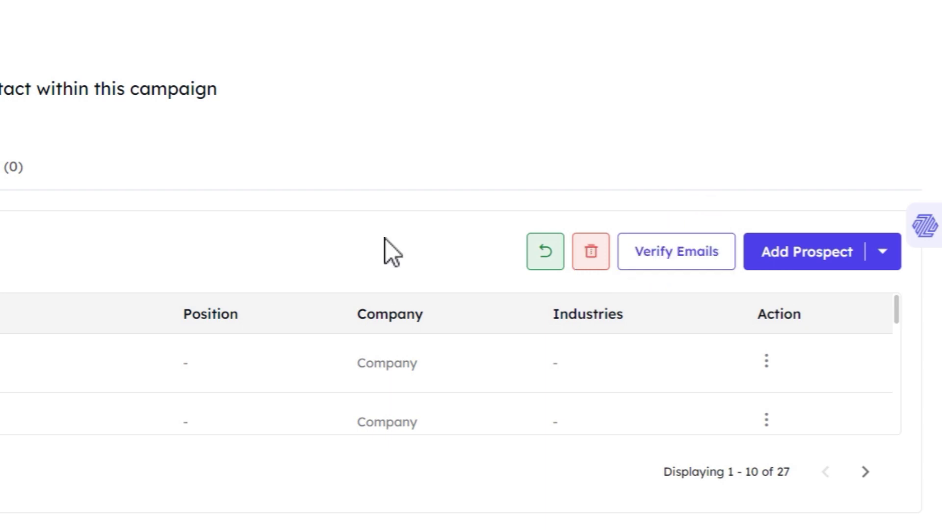
click(333, 372)
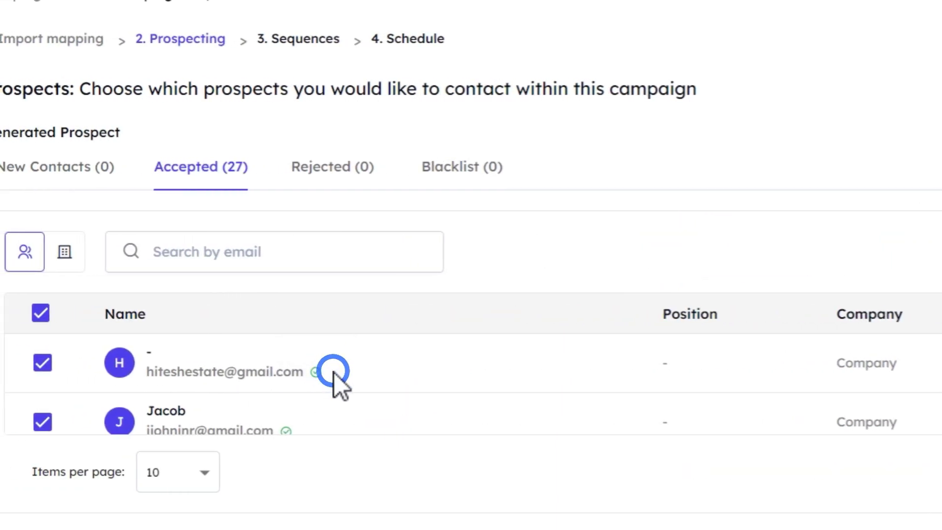
mouse_move(316, 374)
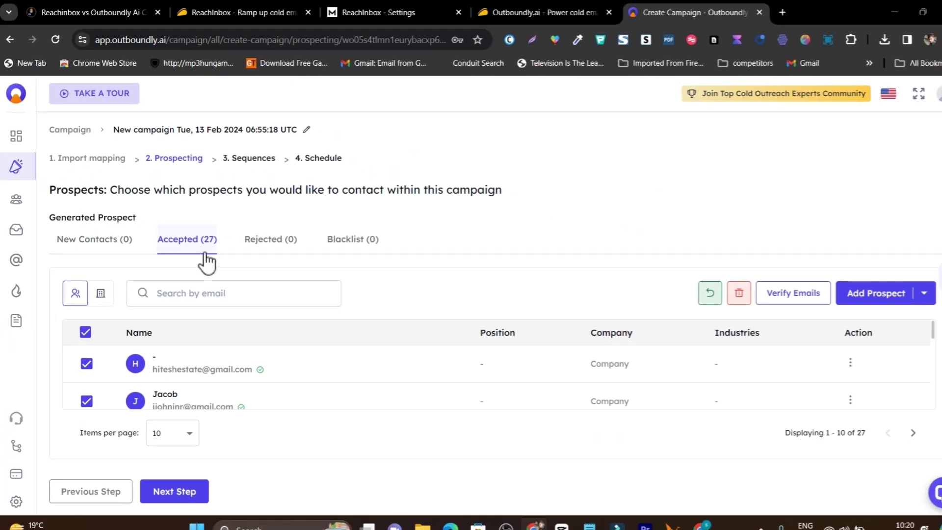
click(333, 167)
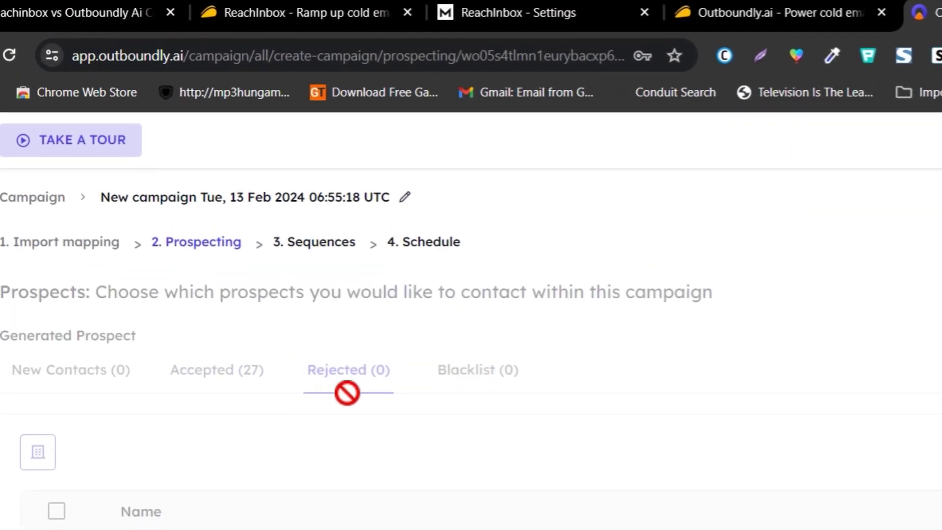
click(425, 240)
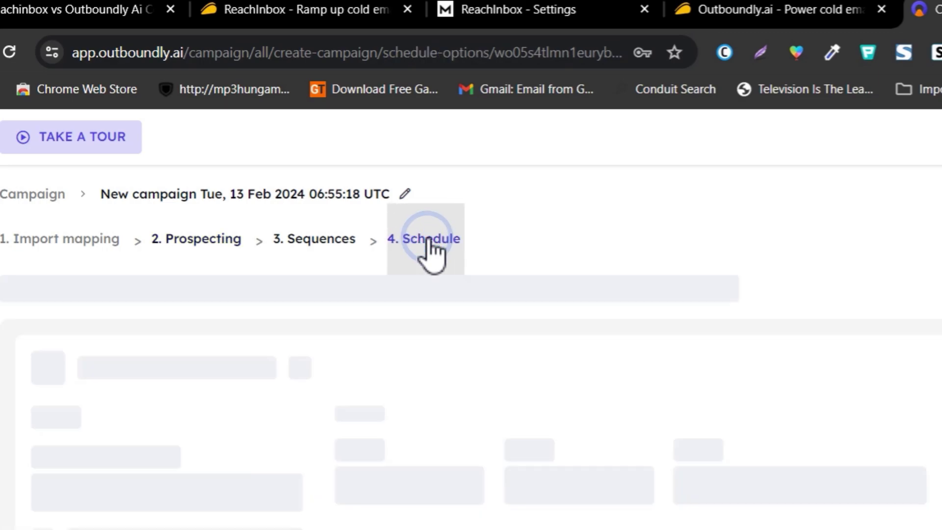
scroll(374, 312, down, 4)
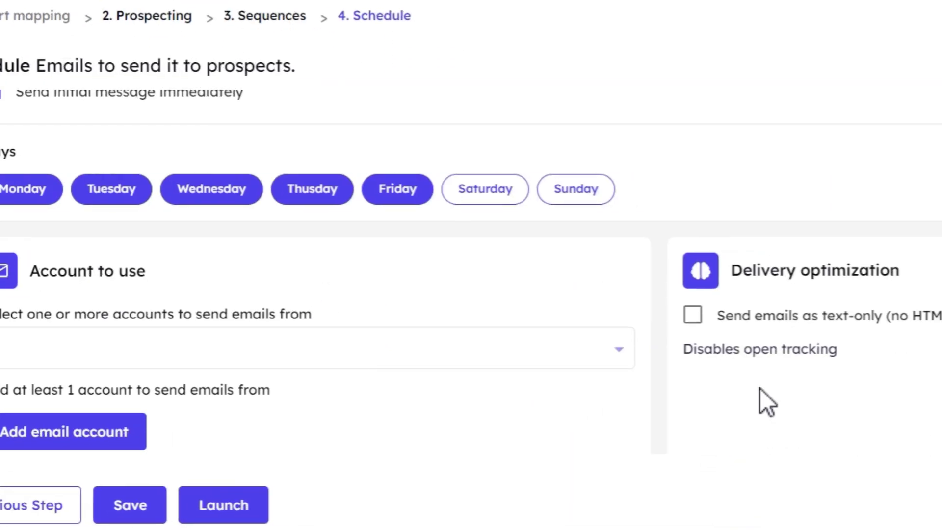
drag(734, 277, 902, 277)
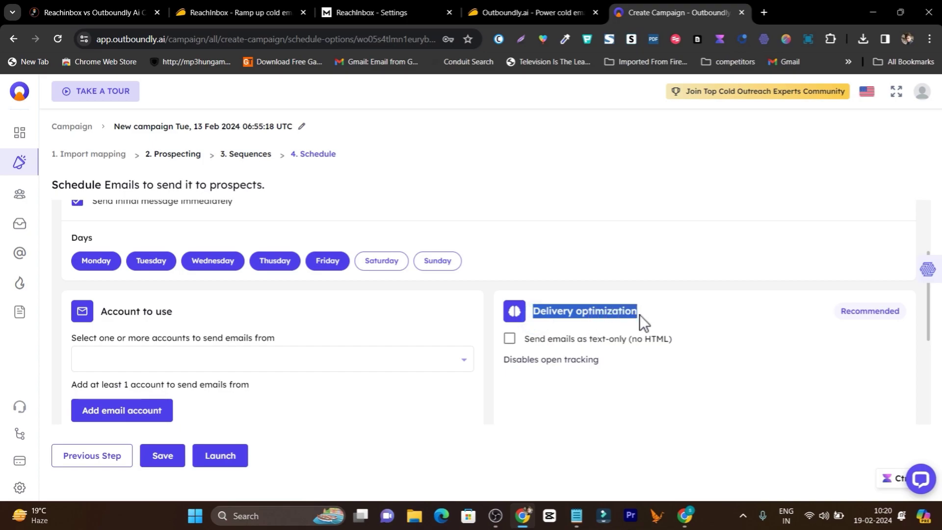
scroll(640, 316, down, 3)
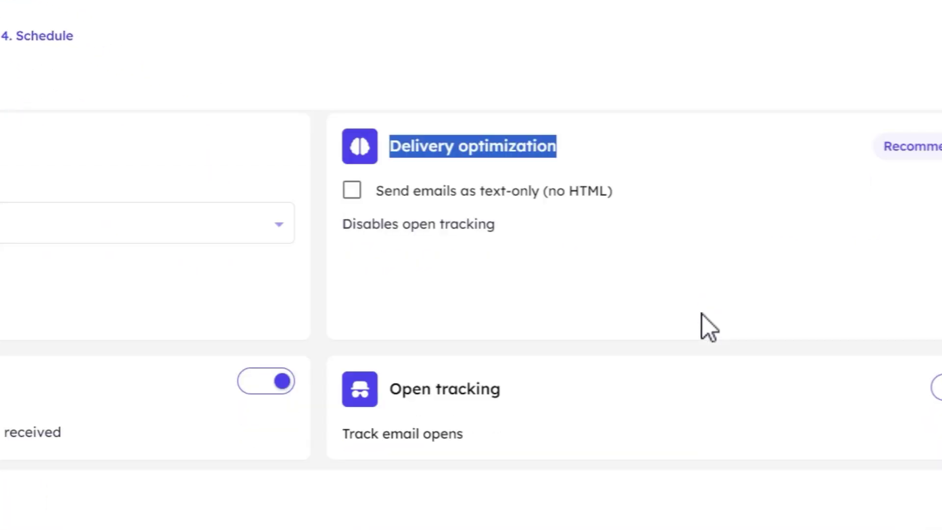
scroll(682, 241, up, 6)
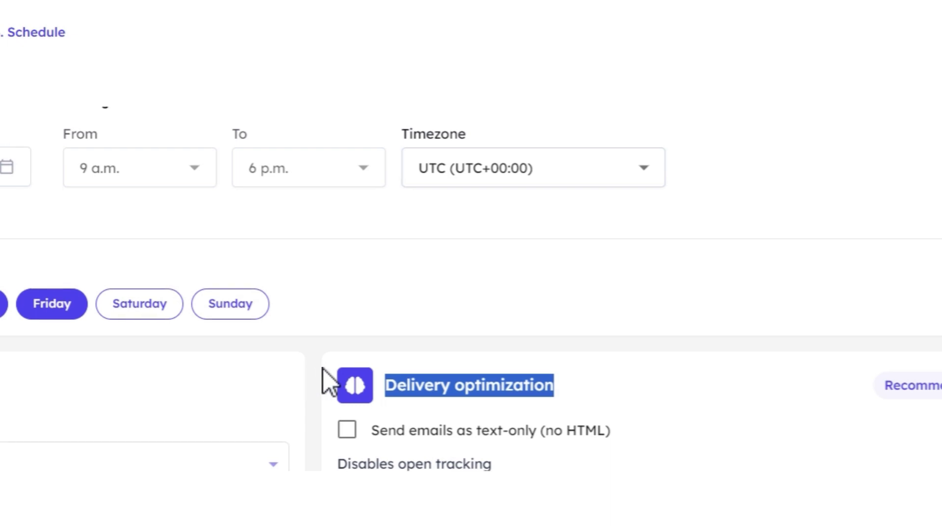
scroll(324, 378, down, 3)
scroll(451, 373, up, 5)
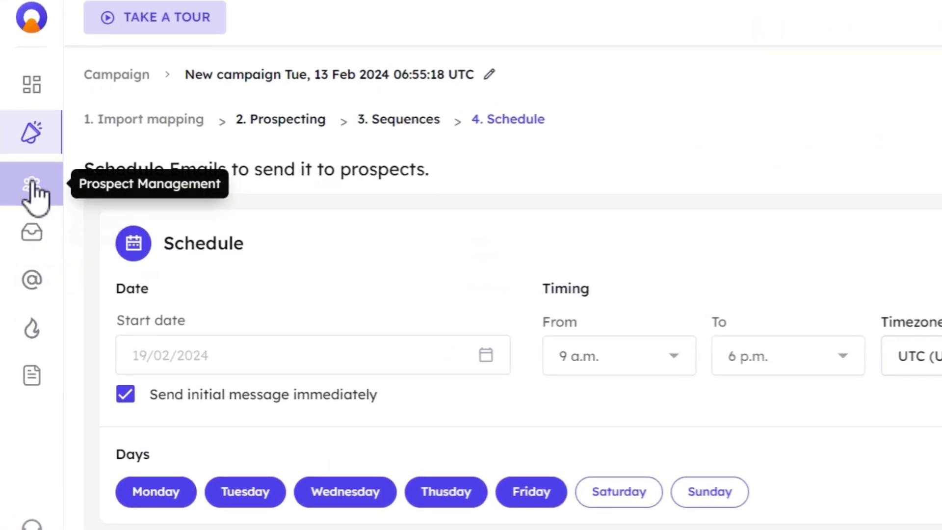
Step: Browse the Invite Demo Campaign prospect list and the first campaign's prospects
click(32, 182)
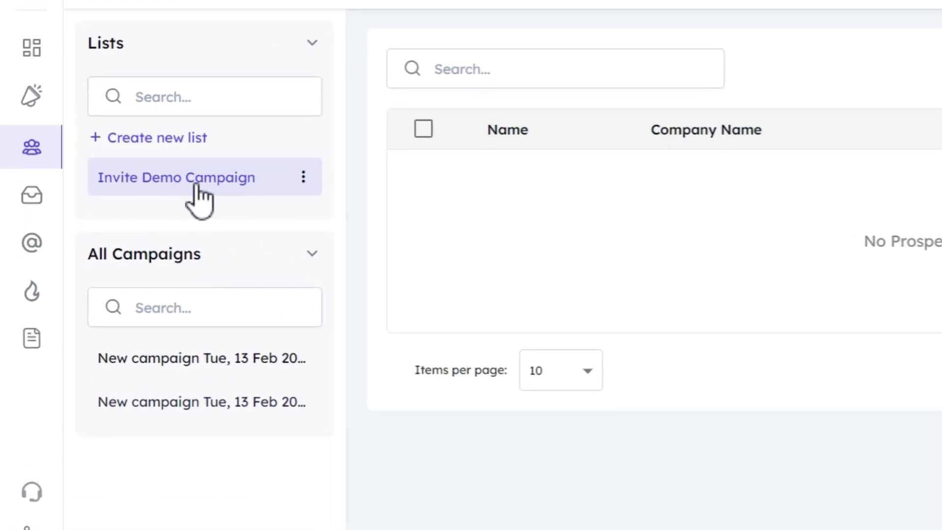
click(120, 213)
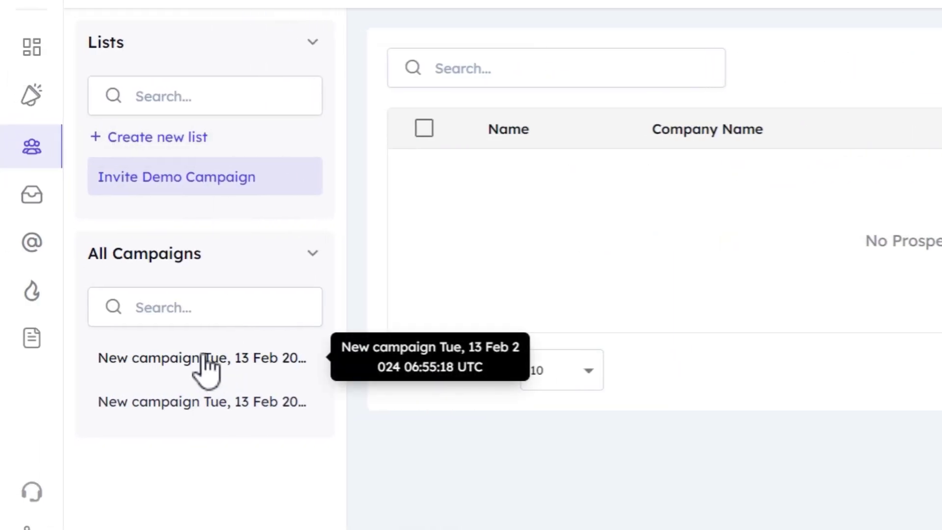
click(168, 362)
Step: Check the empty inbox's Others replies, then return to ReachInbox's integration settings
click(22, 194)
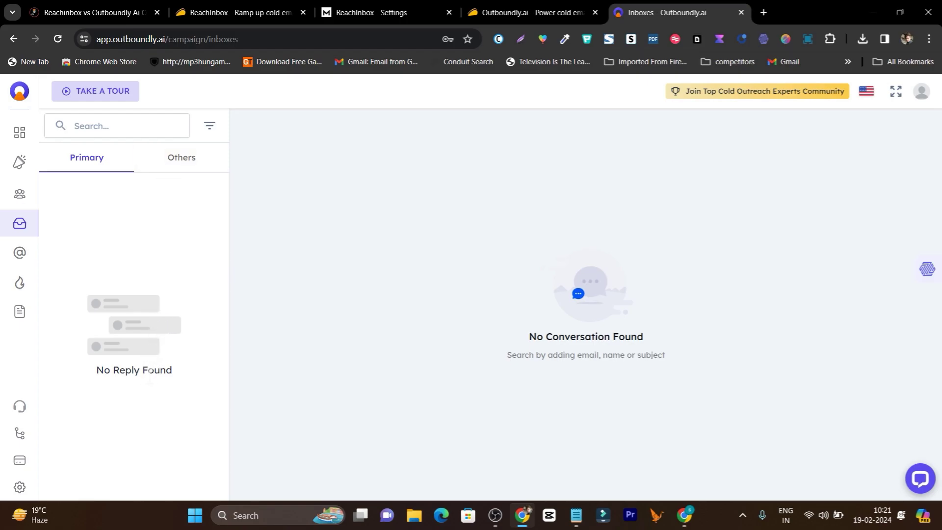
click(183, 157)
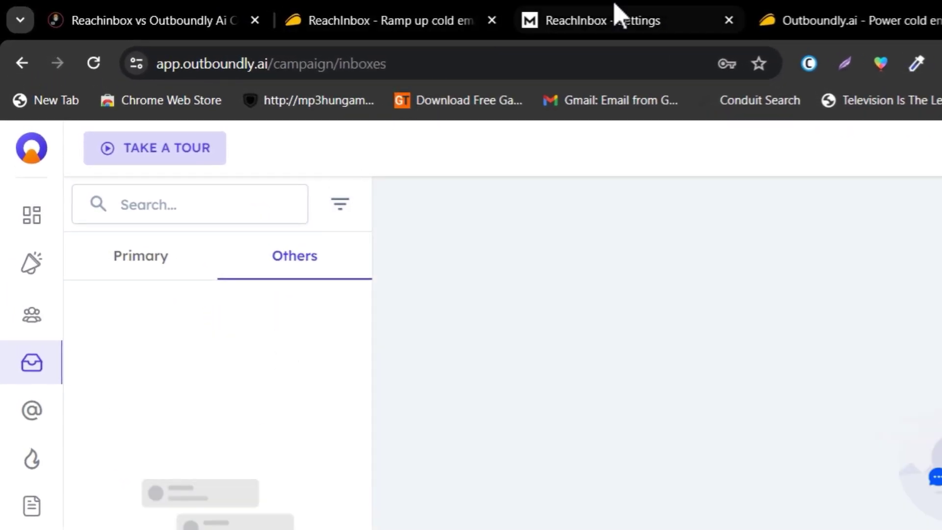
click(381, 13)
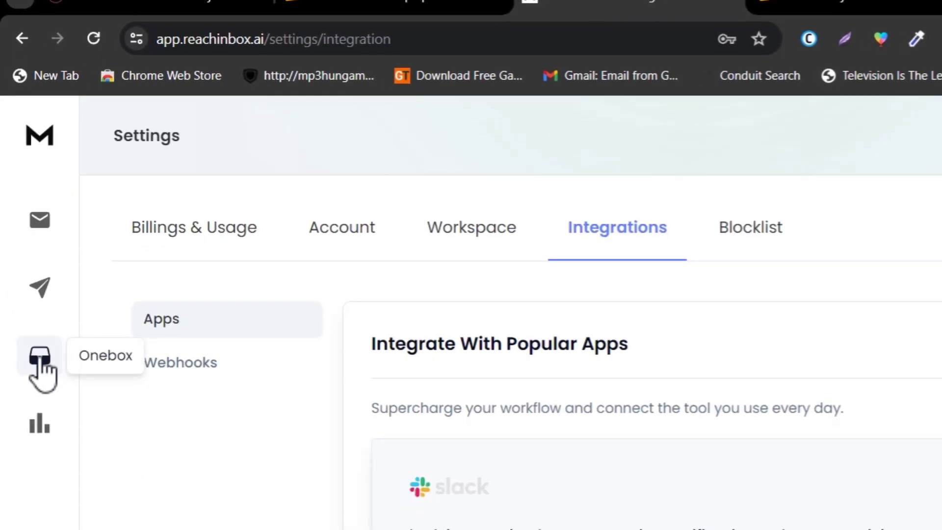
click(39, 382)
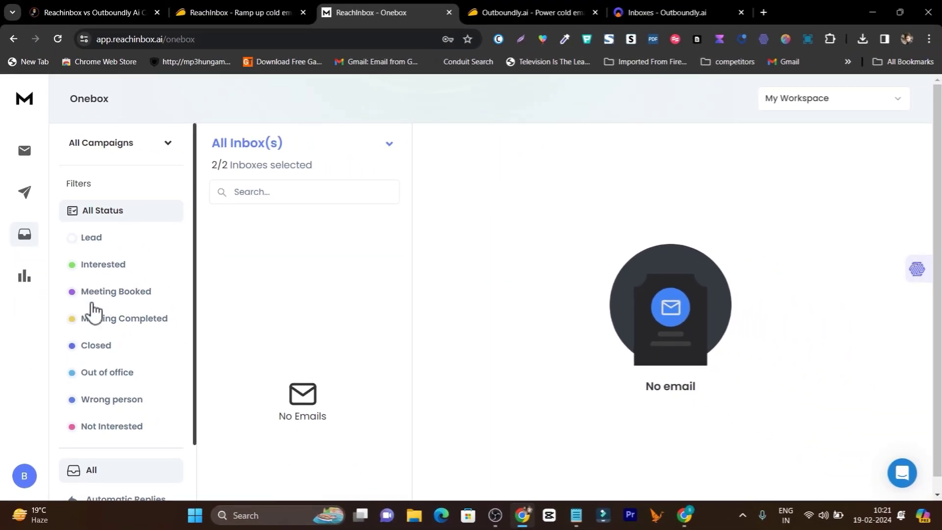
click(673, 12)
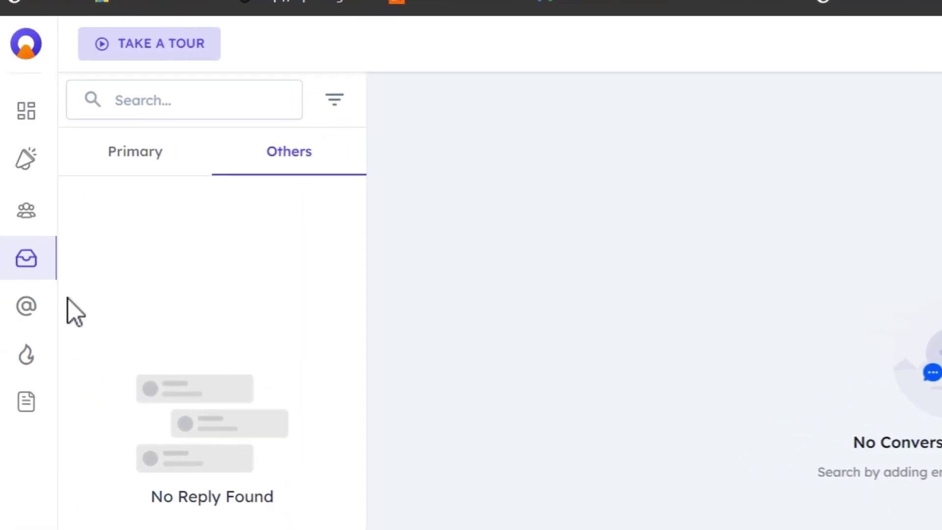
Step: View Outboundly's two connected SMTP sender accounts and glance at the first account's action menu
click(32, 309)
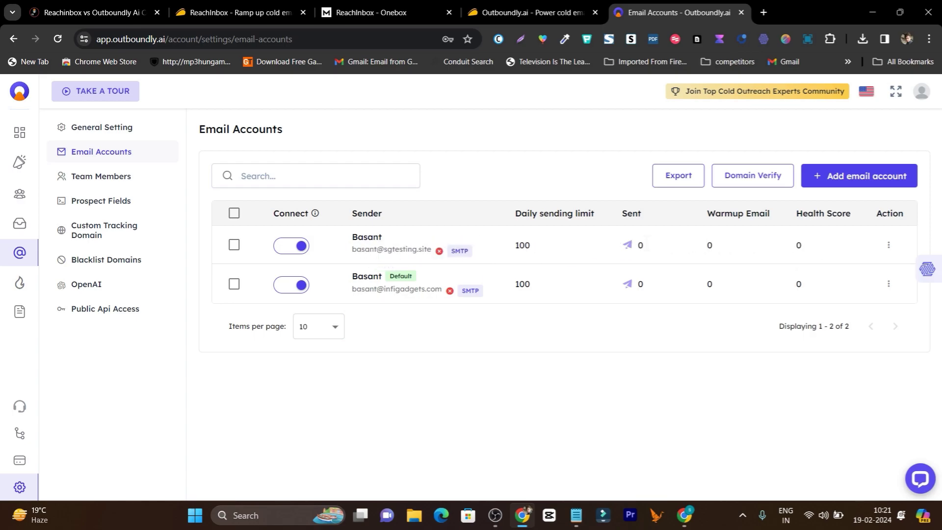
click(888, 245)
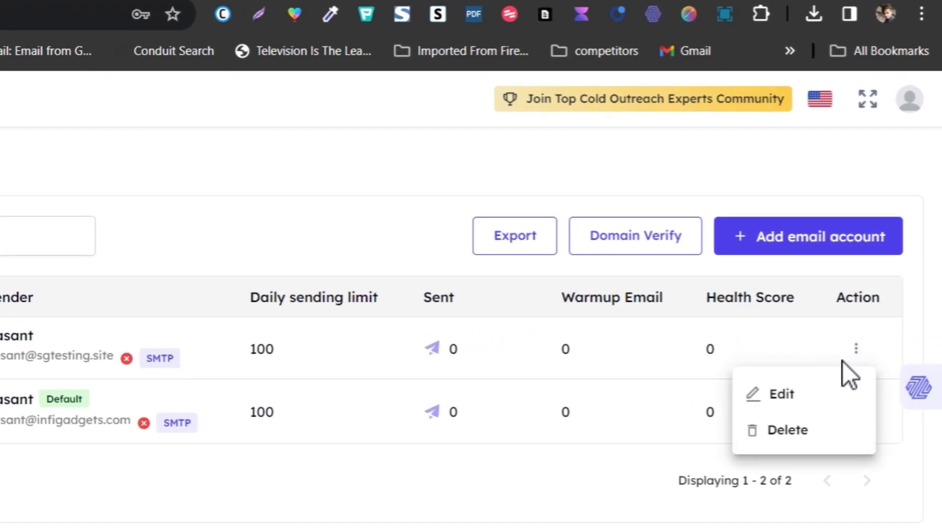
click(4, 349)
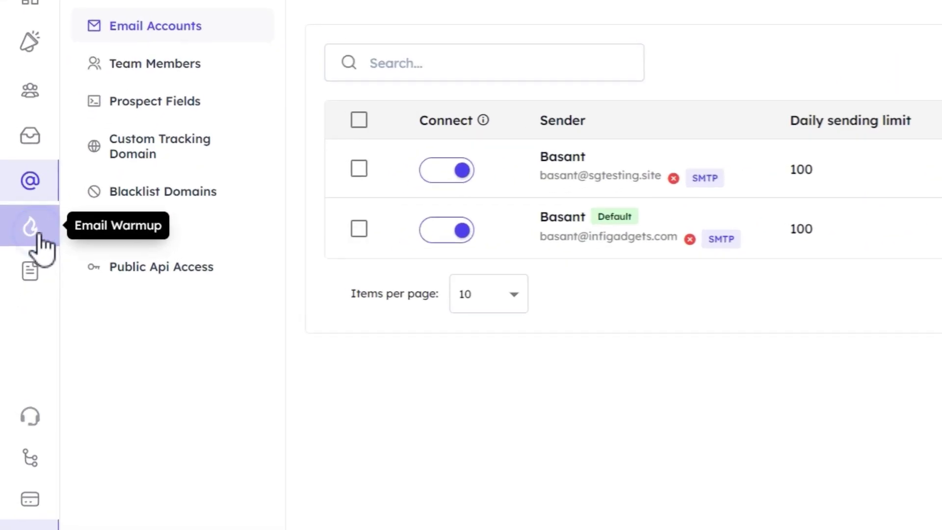
Step: Go from Outboundly's Email Warmup page into Warmify, where one SMTP sender's warmup is Running
click(23, 290)
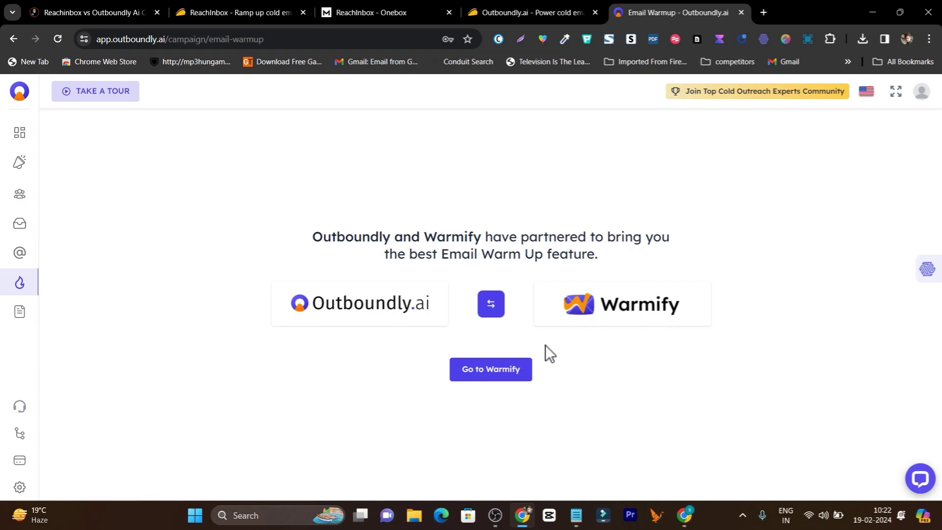
click(493, 375)
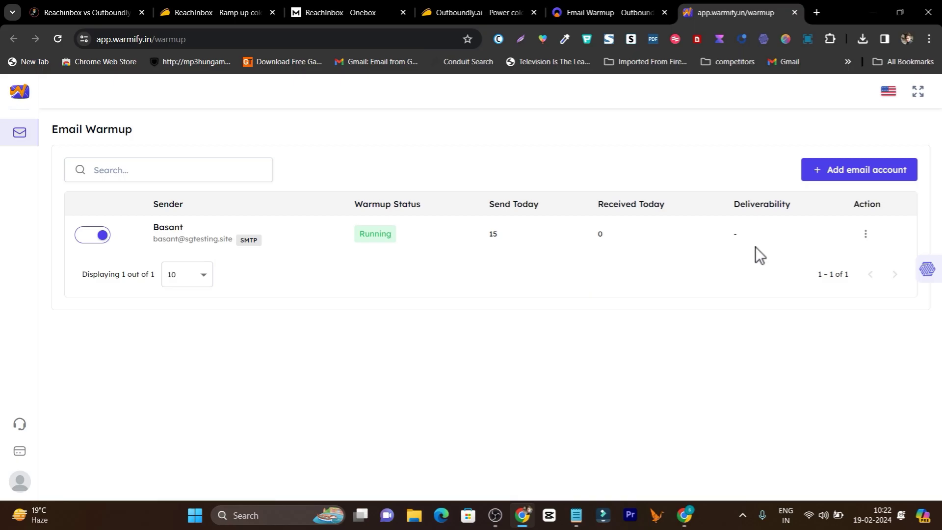
Step: Preview Warmify's SMTP/IMAP account-connection options twice without adding an account, then go back to Outboundly's warmup page
click(880, 188)
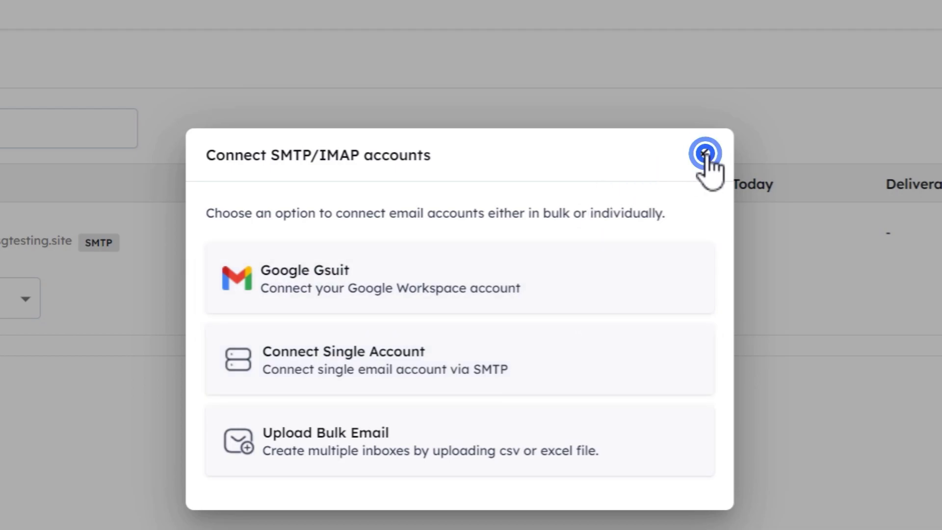
click(705, 153)
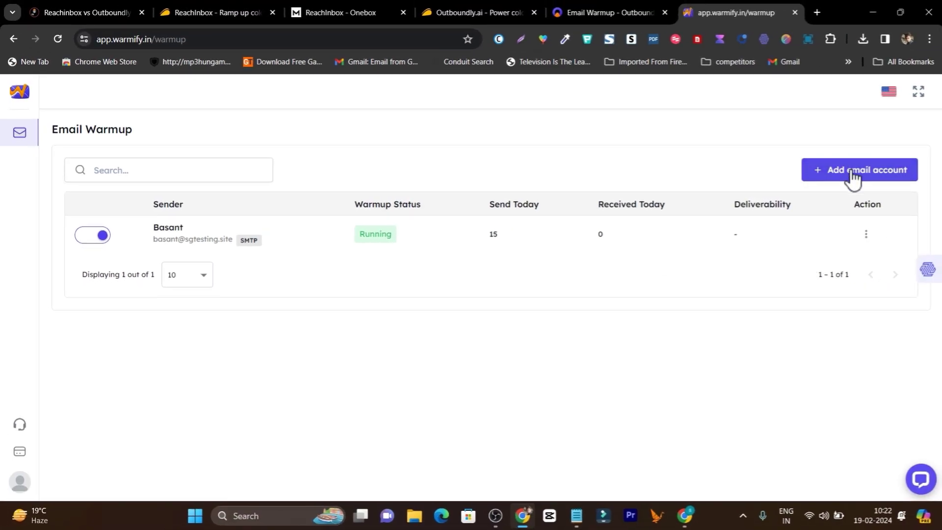
click(853, 179)
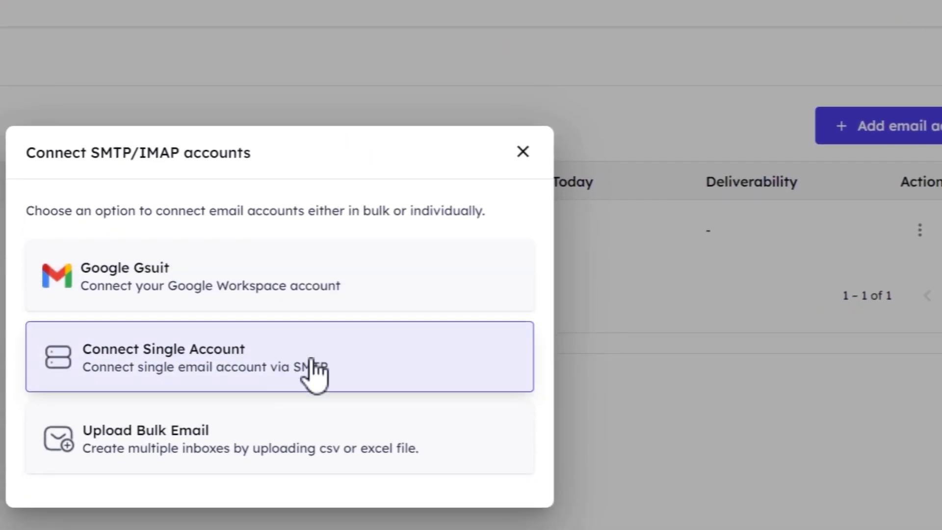
click(523, 152)
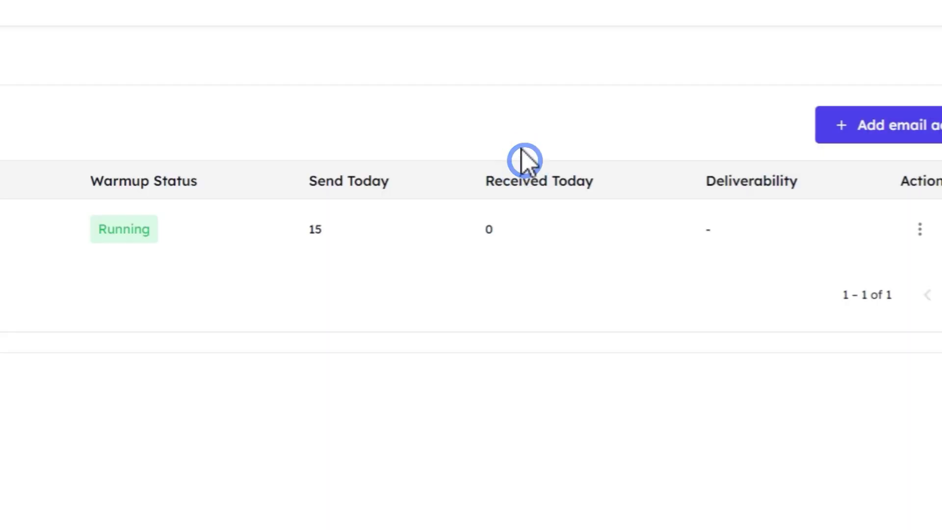
click(466, 10)
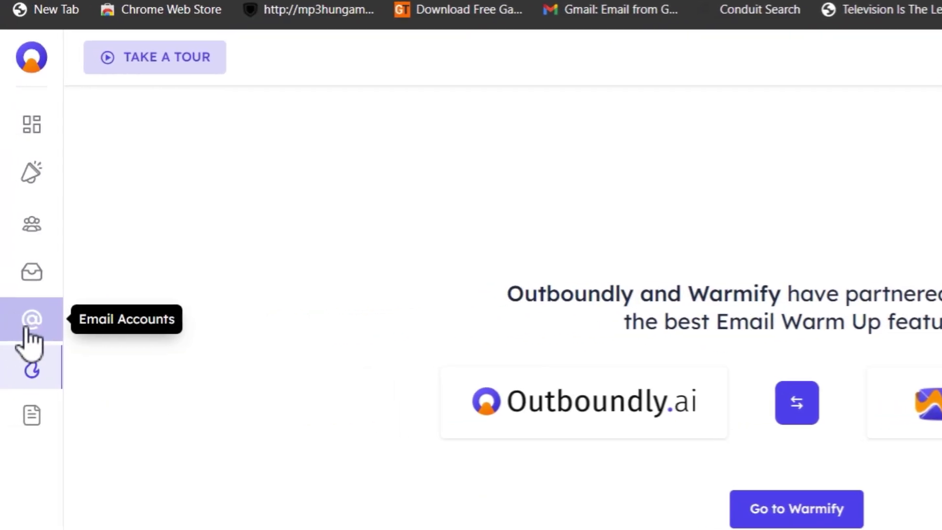
Step: Glance at Email Accounts and Warmify, then open Outboundly's real estate and SaaS email templates
click(28, 325)
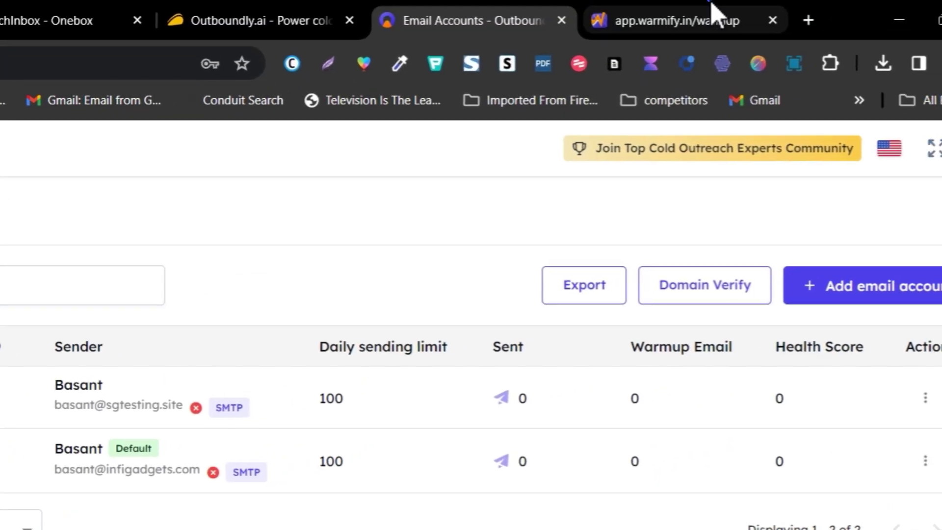
click(714, 11)
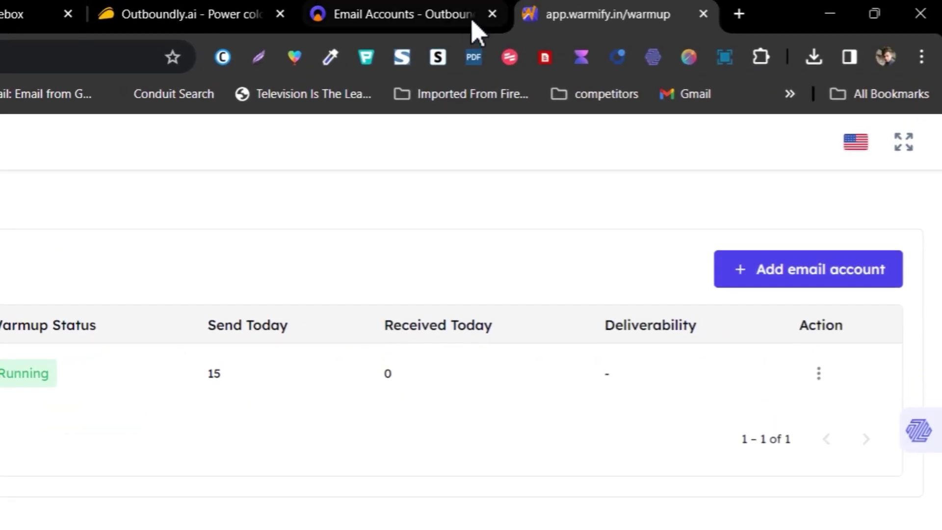
click(432, 13)
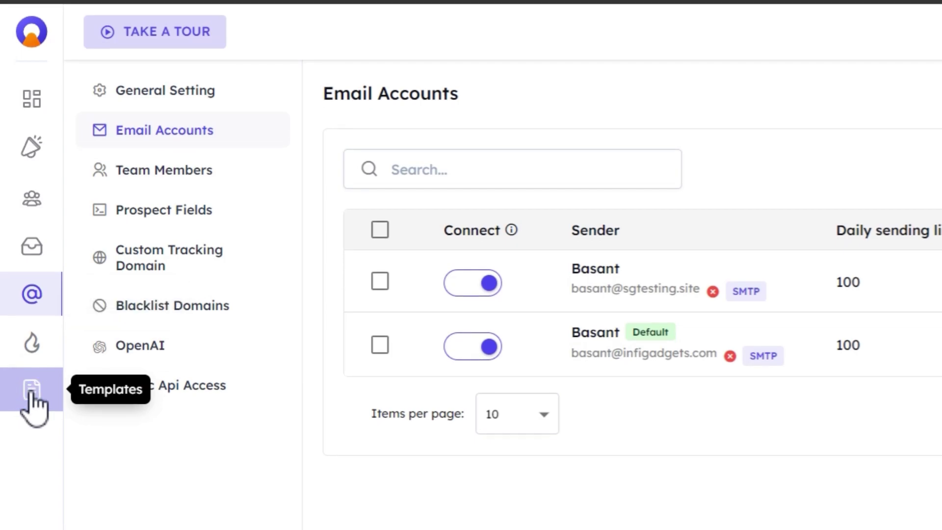
click(31, 407)
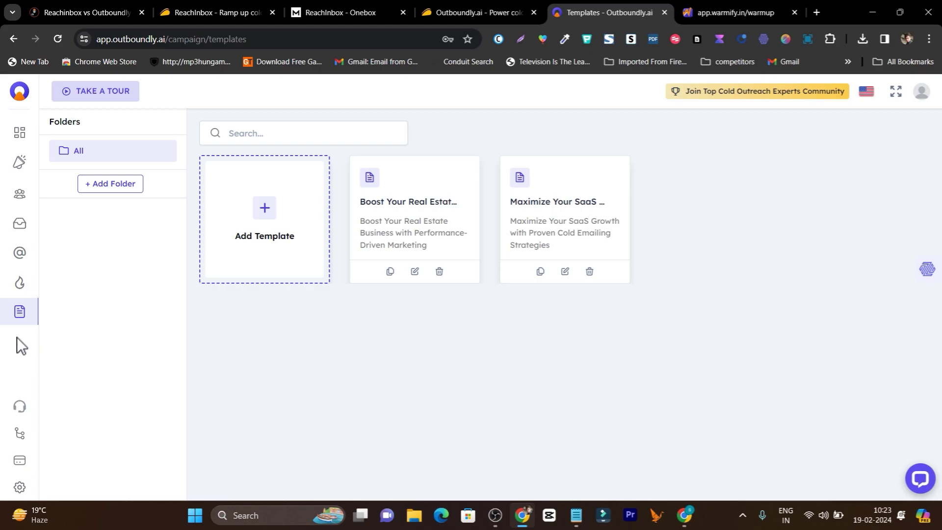
Step: Check ReachInbox's empty Analytics page, then return via Warmify to Outboundly's Templates page
click(383, 9)
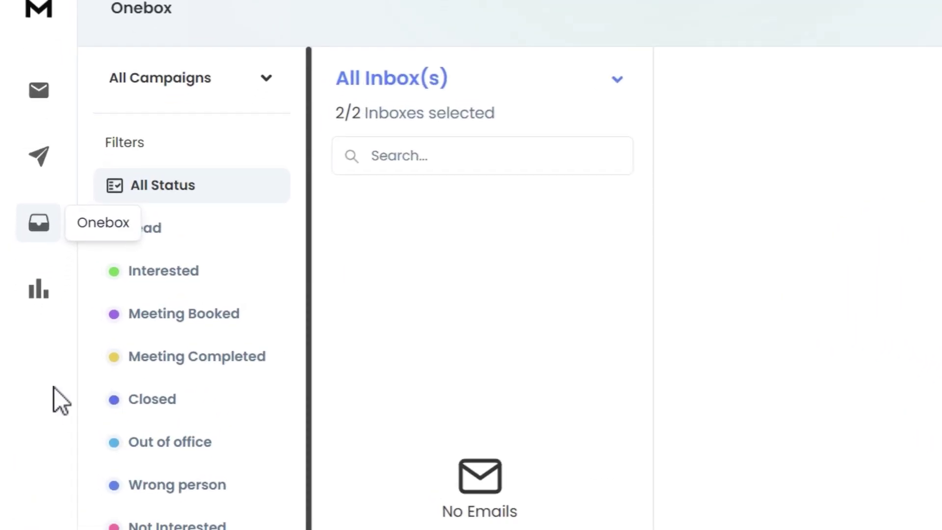
click(39, 295)
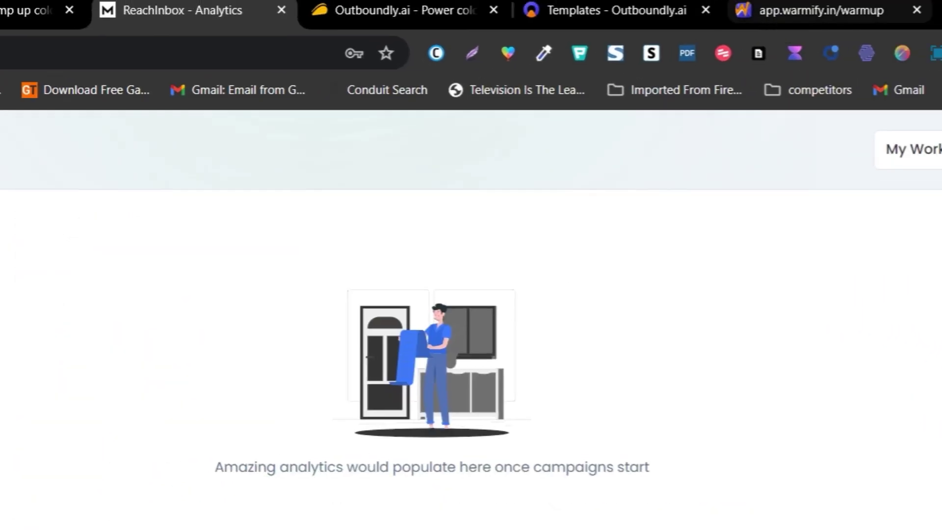
click(653, 10)
click(503, 10)
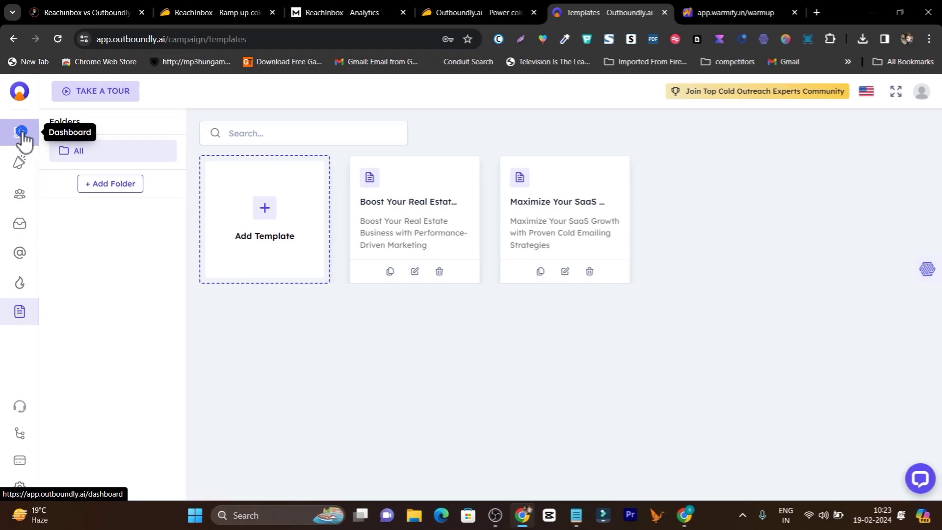
Step: Scroll through Outboundly's dashboard, then open Integrations with OpenAI, Webhooks, HubSpot, Pipedrive and upcoming connectors
click(22, 134)
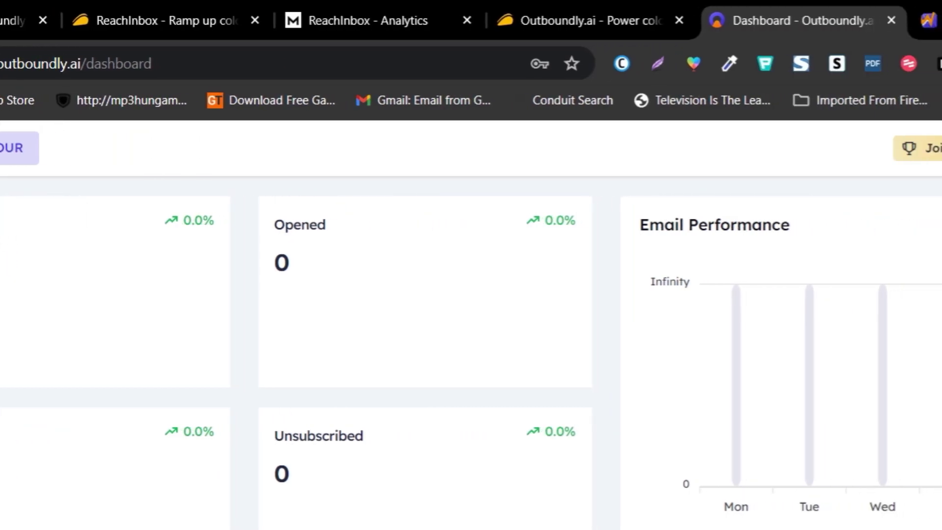
scroll(241, 261, down, 5)
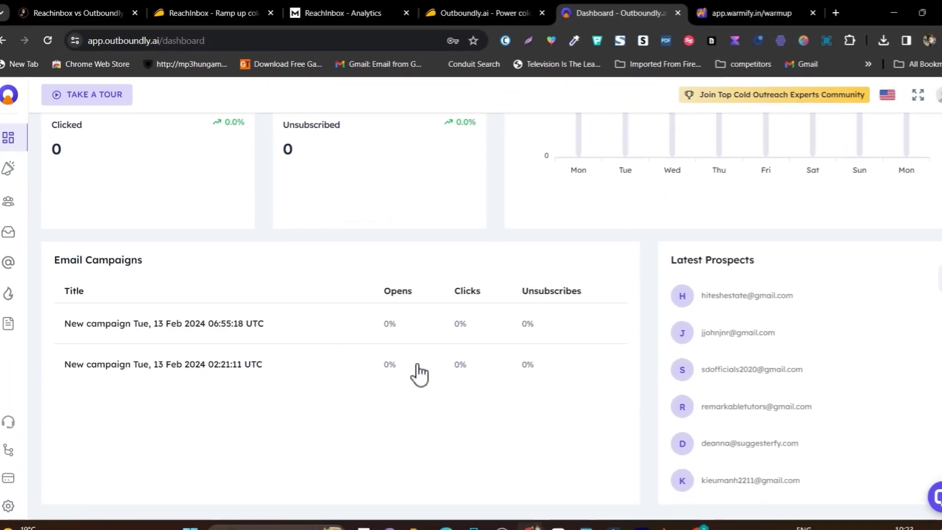
scroll(473, 528, up, 8)
scroll(512, 349, down, 3)
scroll(664, 341, up, 3)
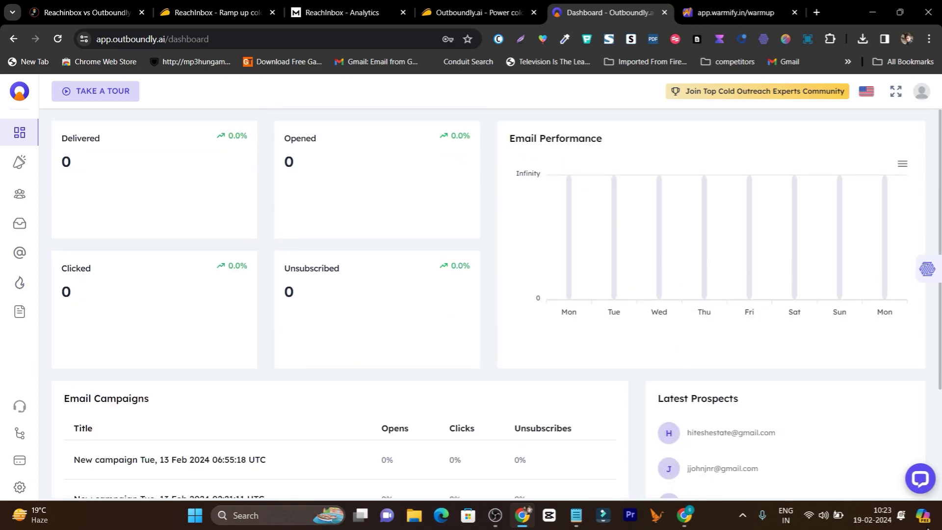
click(19, 433)
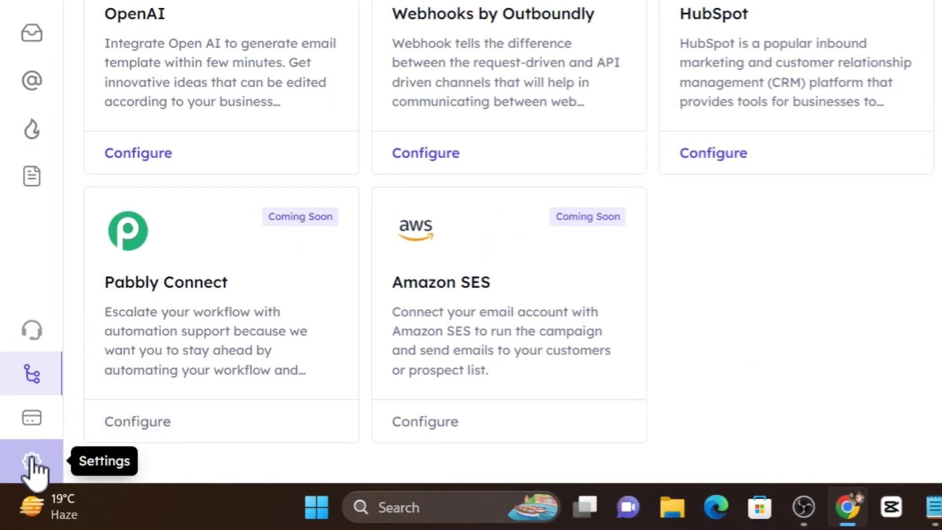
Step: Step through Email Accounts, Prospect Fields, Custom Tracking Domain, Blacklist Domains and Public Api Access settings
click(19, 486)
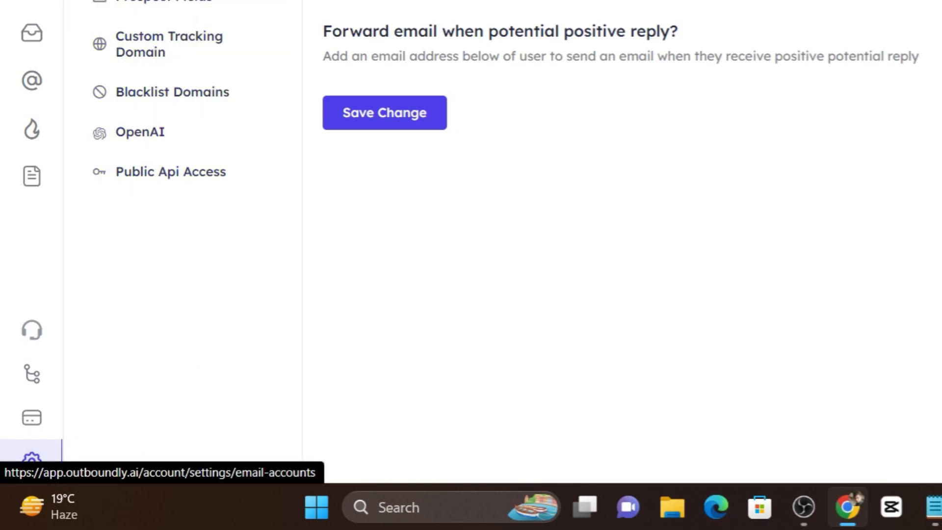
click(31, 80)
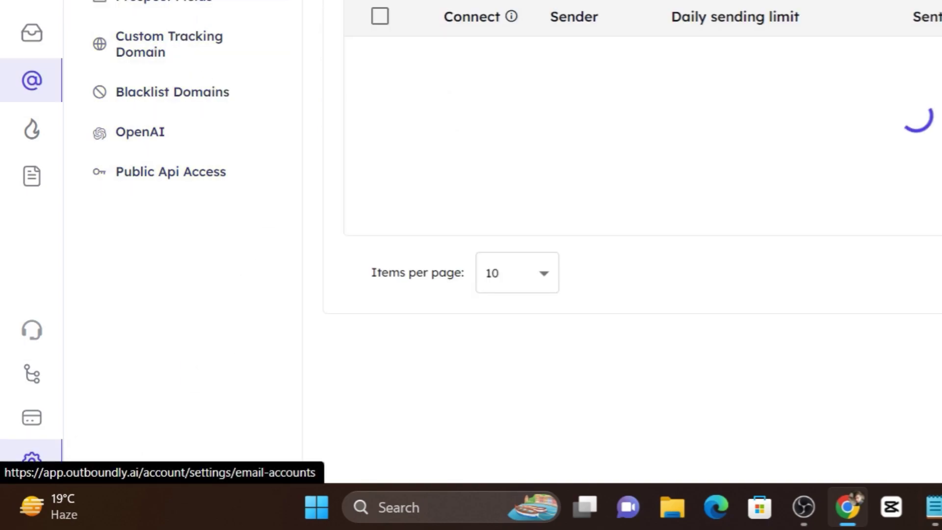
click(165, 5)
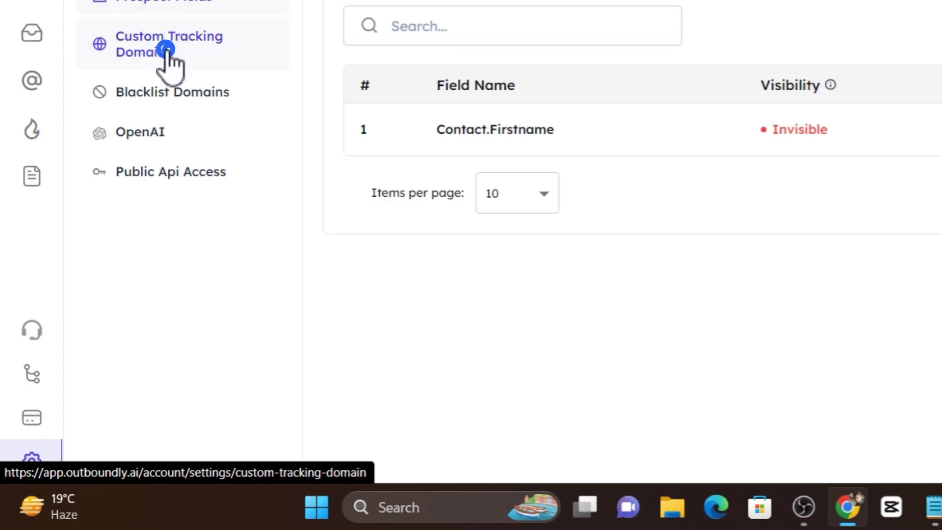
click(167, 51)
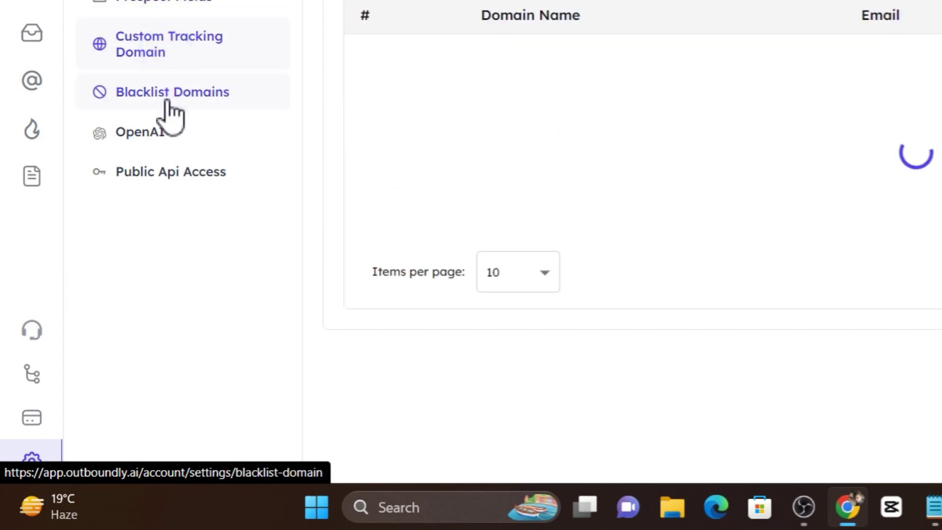
click(200, 94)
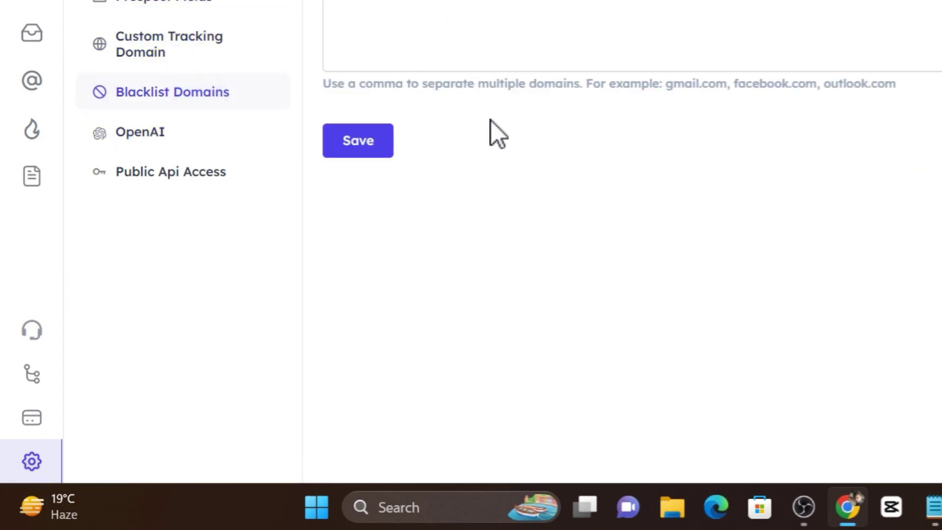
click(156, 187)
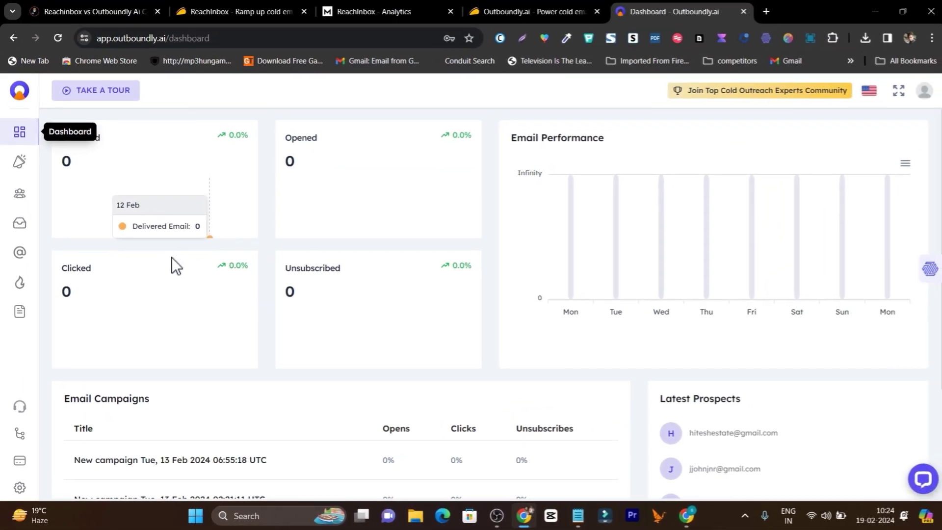
click(377, 15)
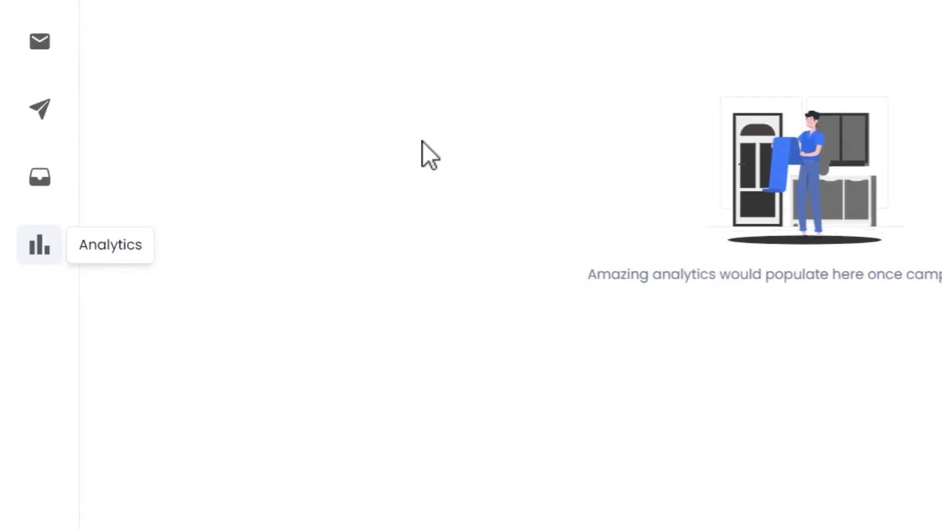
click(38, 448)
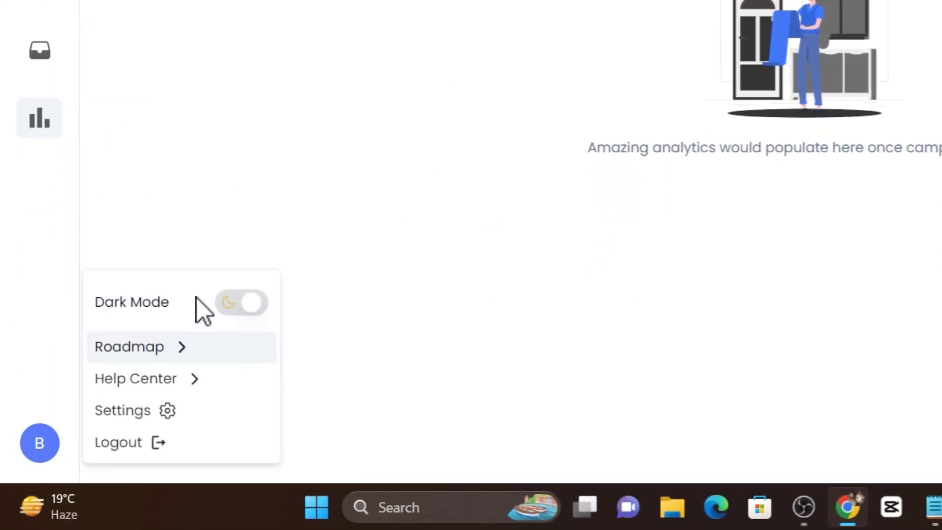
click(238, 304)
click(238, 308)
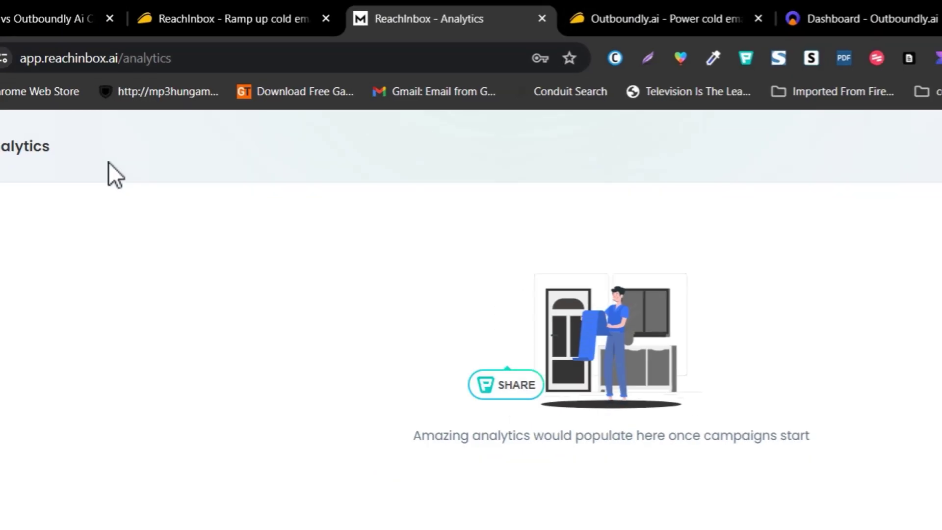
click(171, 150)
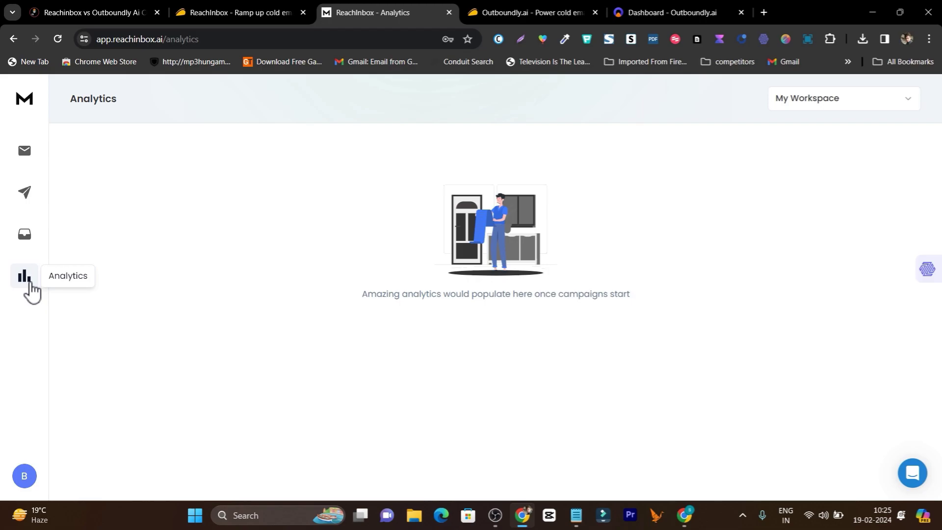
click(667, 14)
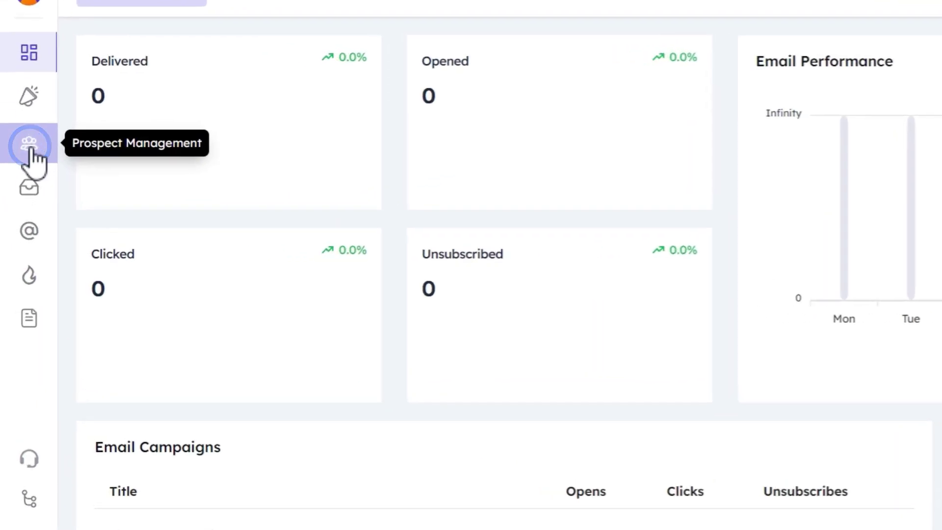
Step: Tour Outboundly's Prospect Management, Inbox, Email Accounts, Email Warmup and Templates, then switch to ReachInbox Analytics
click(20, 198)
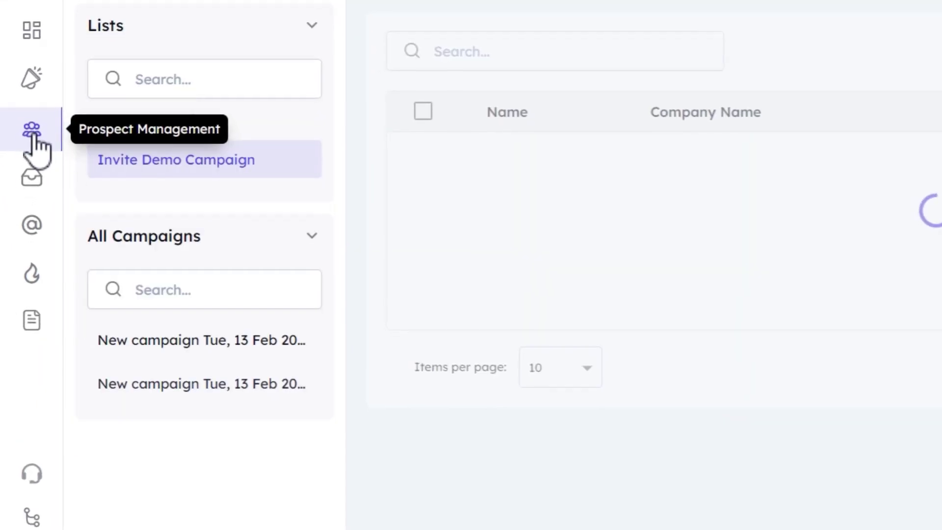
click(19, 223)
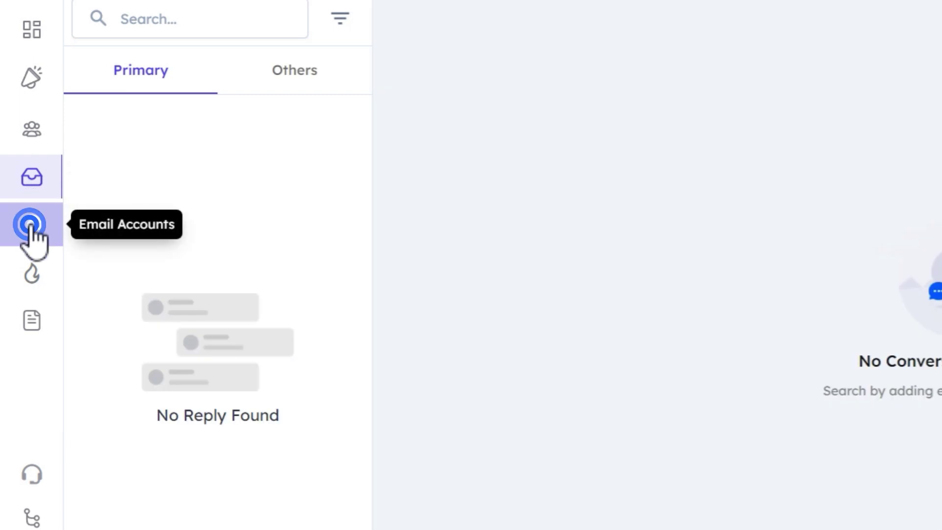
click(29, 226)
click(30, 277)
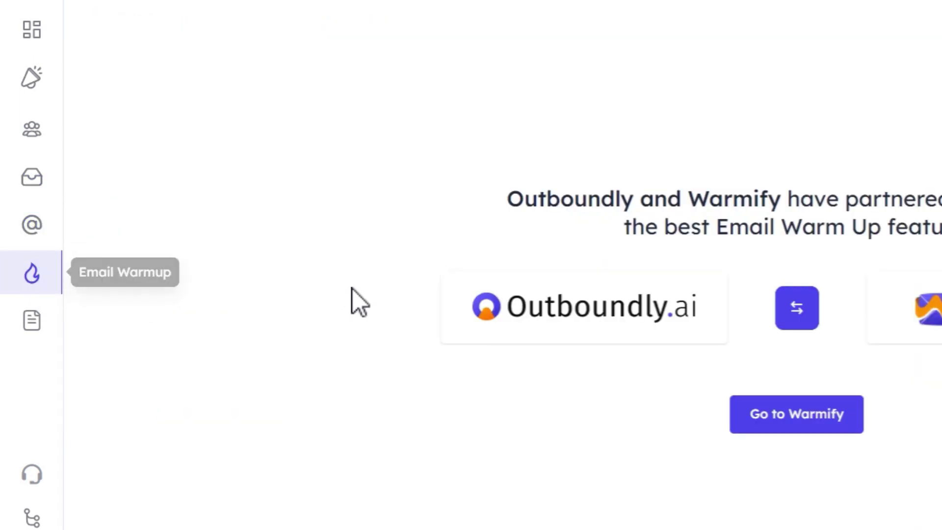
click(48, 327)
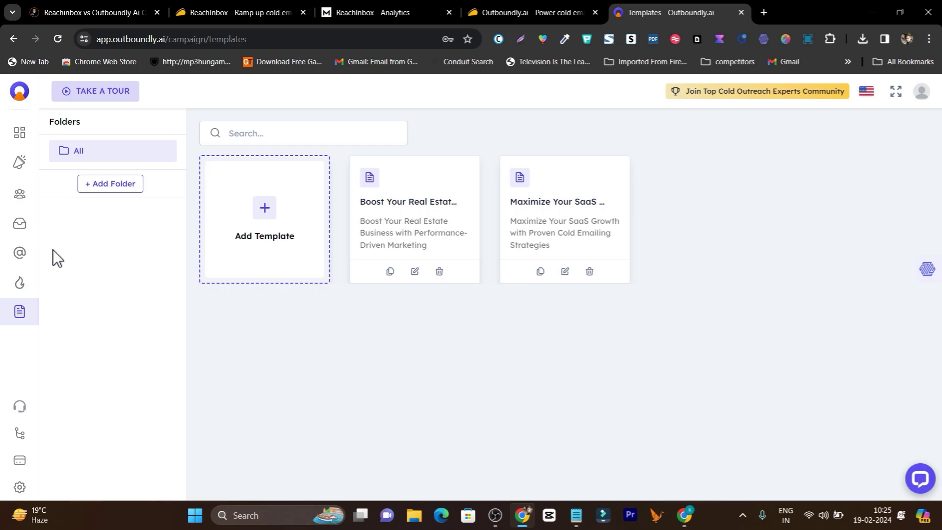
click(438, 10)
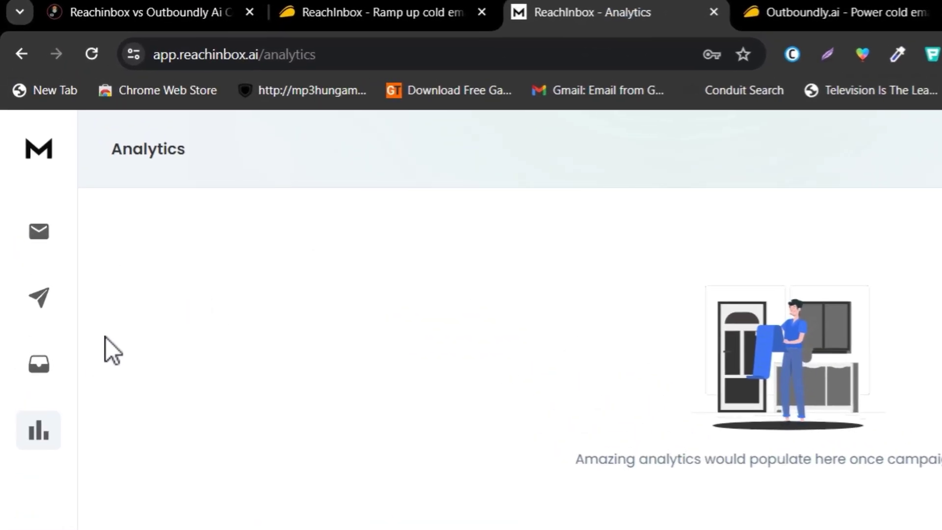
Step: Browse ReachInbox's Campaigns, Onebox and Email Accounts pages
click(49, 303)
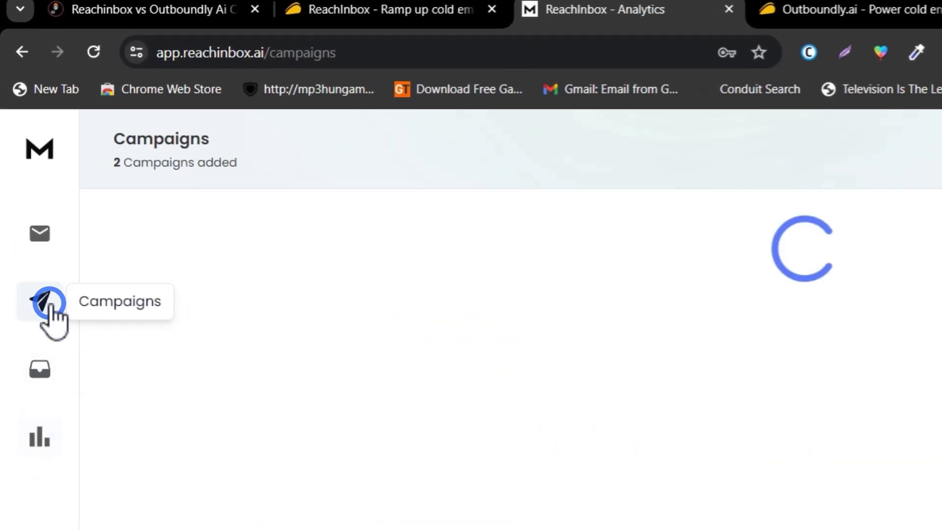
click(37, 373)
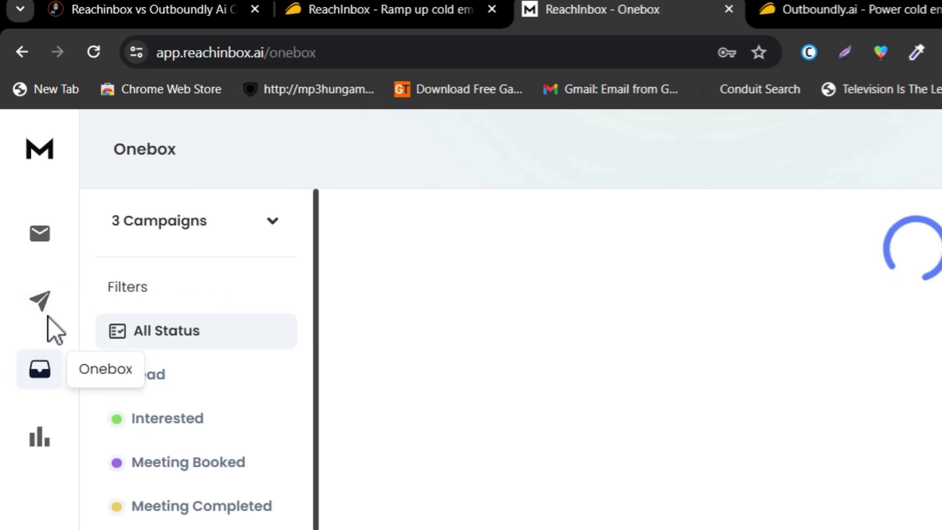
click(41, 232)
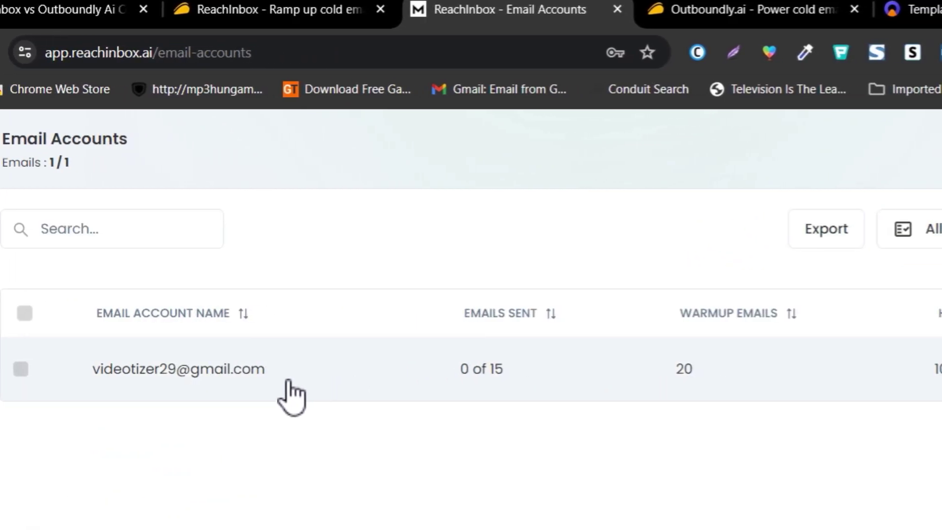
Step: Inspect the sender account's Campaign Stats, Settings and IMAP/SMTP tabs, then return to Outboundly Templates
click(357, 392)
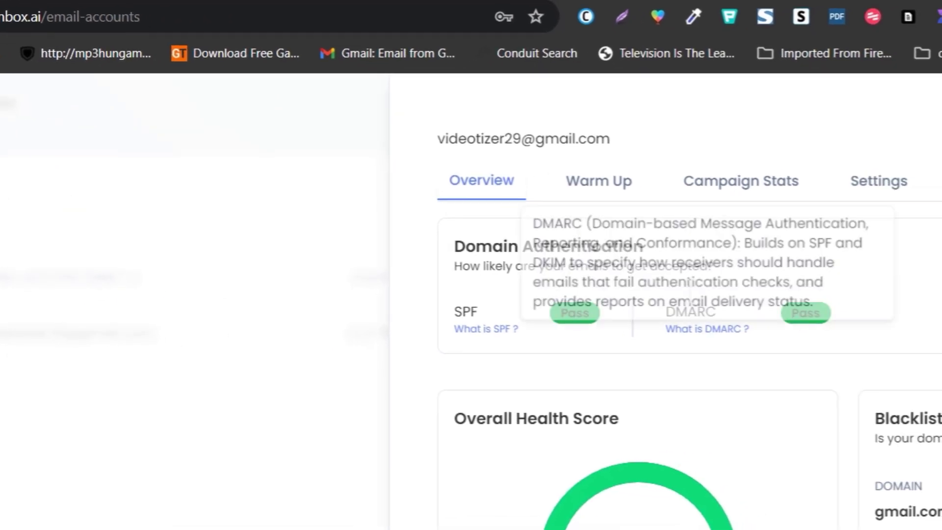
click(696, 188)
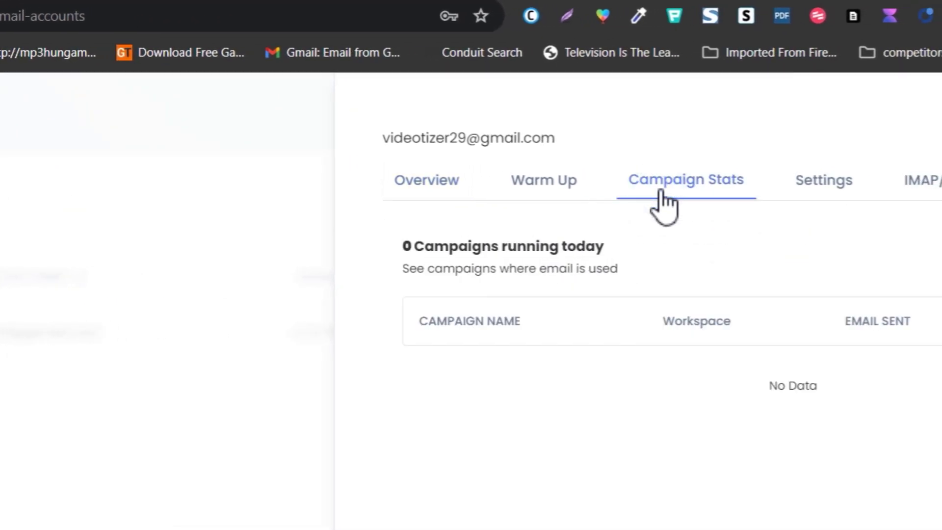
click(827, 187)
click(922, 184)
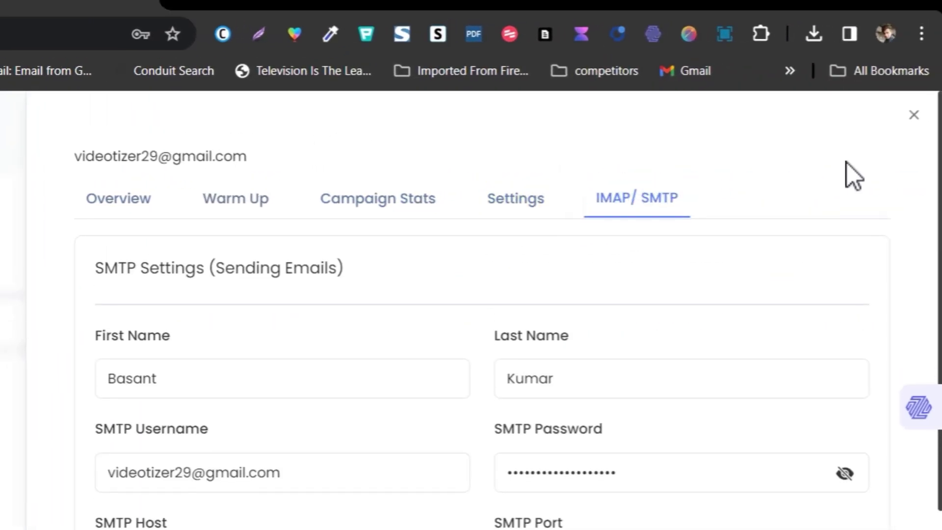
click(920, 118)
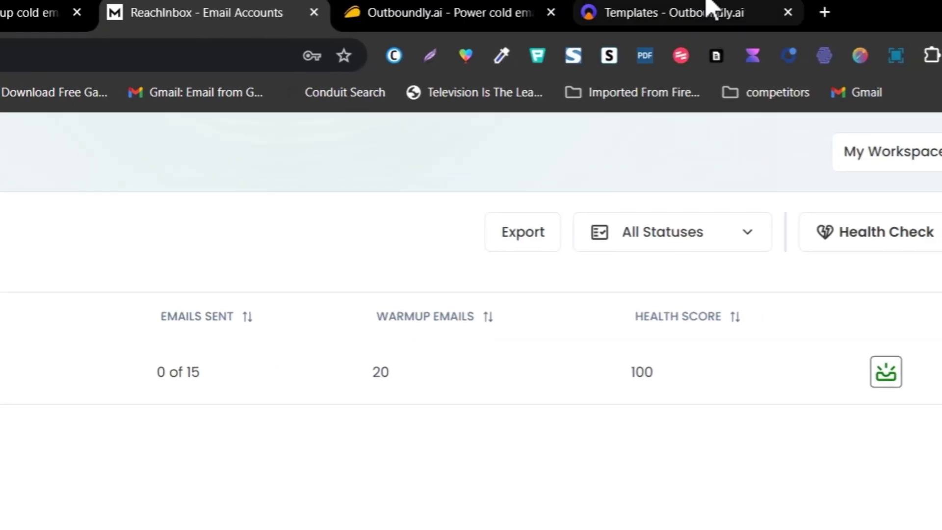
click(535, 20)
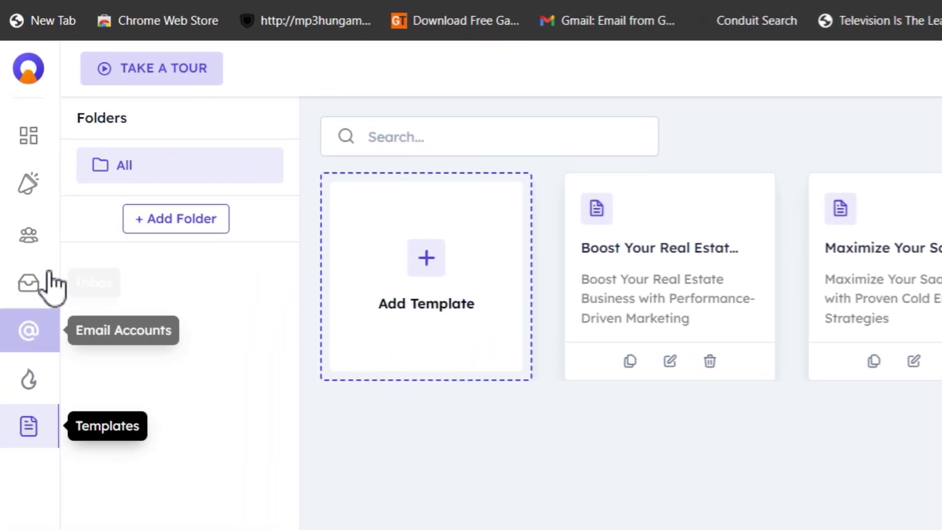